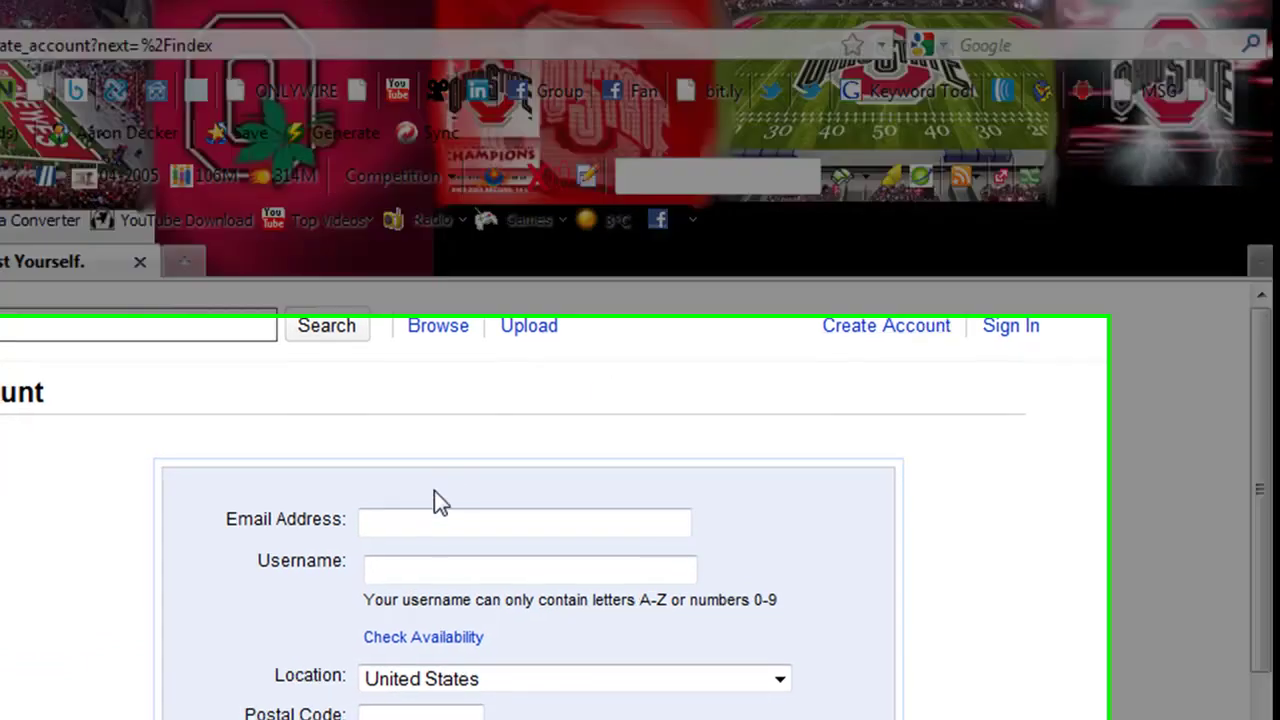
Step: Review the account creation form, from the email address and username fields down to the terms of use
left_click(400, 525)
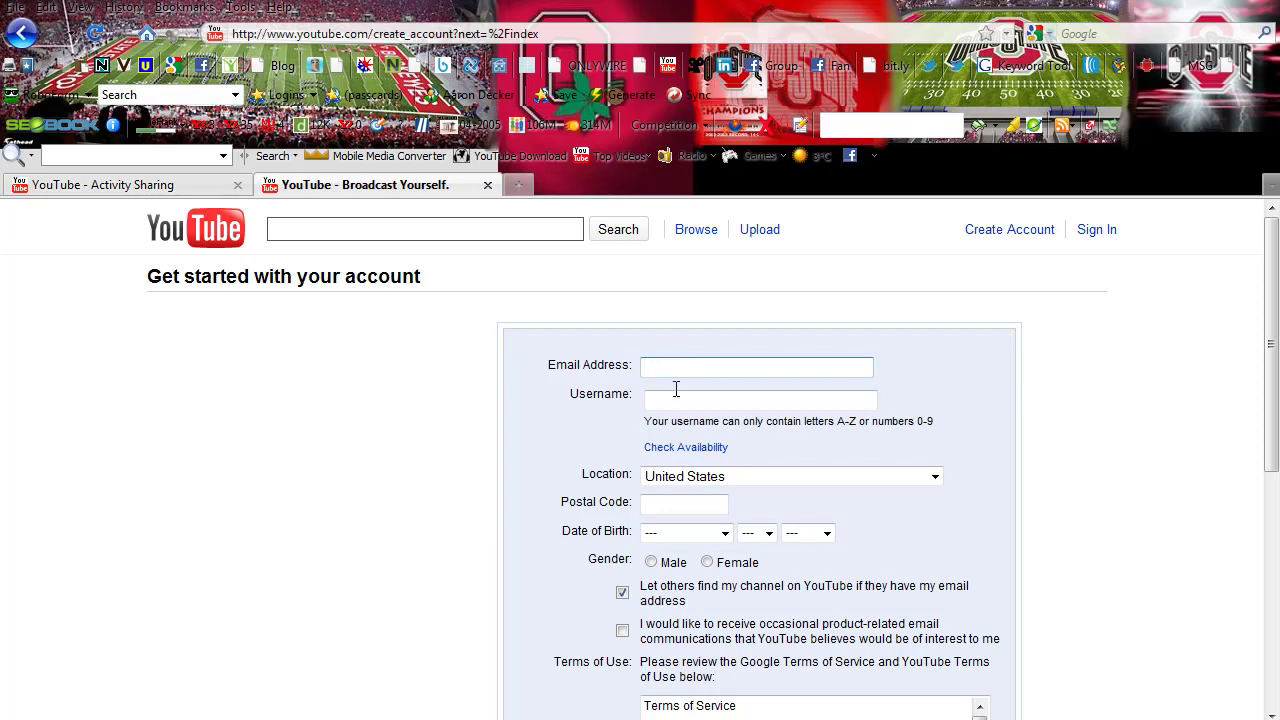
left_click(676, 402)
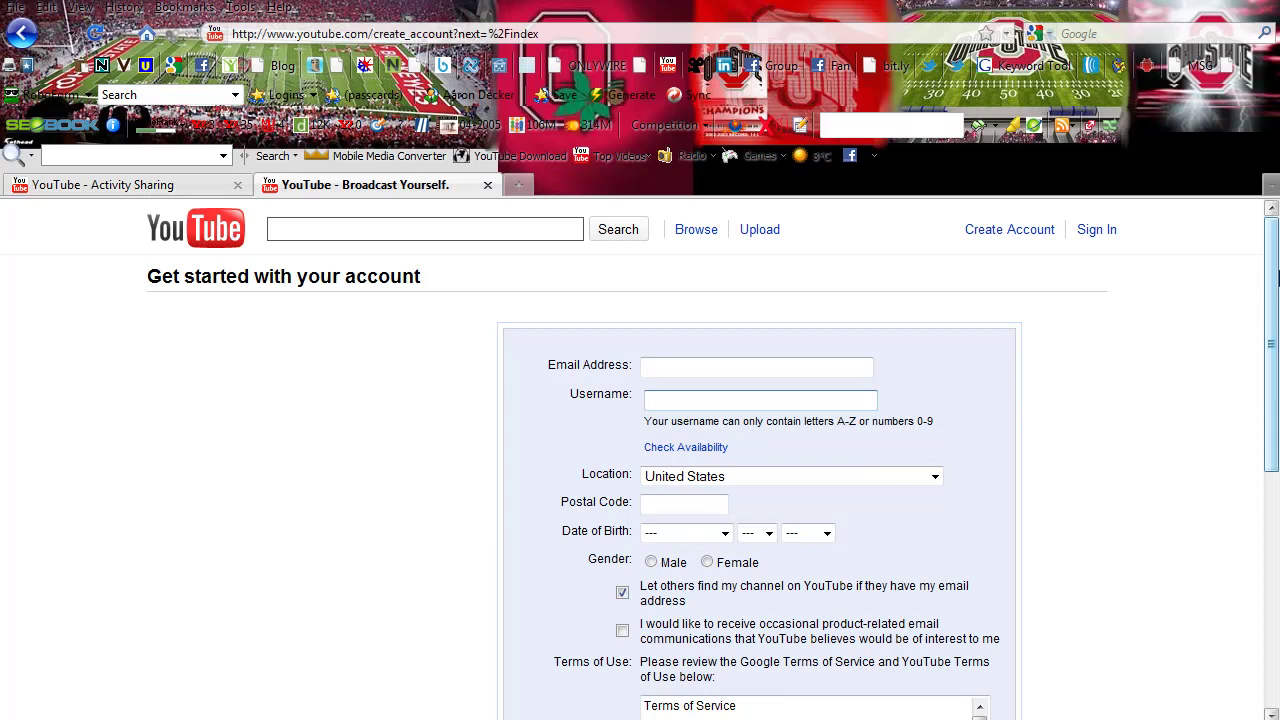
scroll(1275, 345, "down", 3)
scroll(1277, 345, "down", 4)
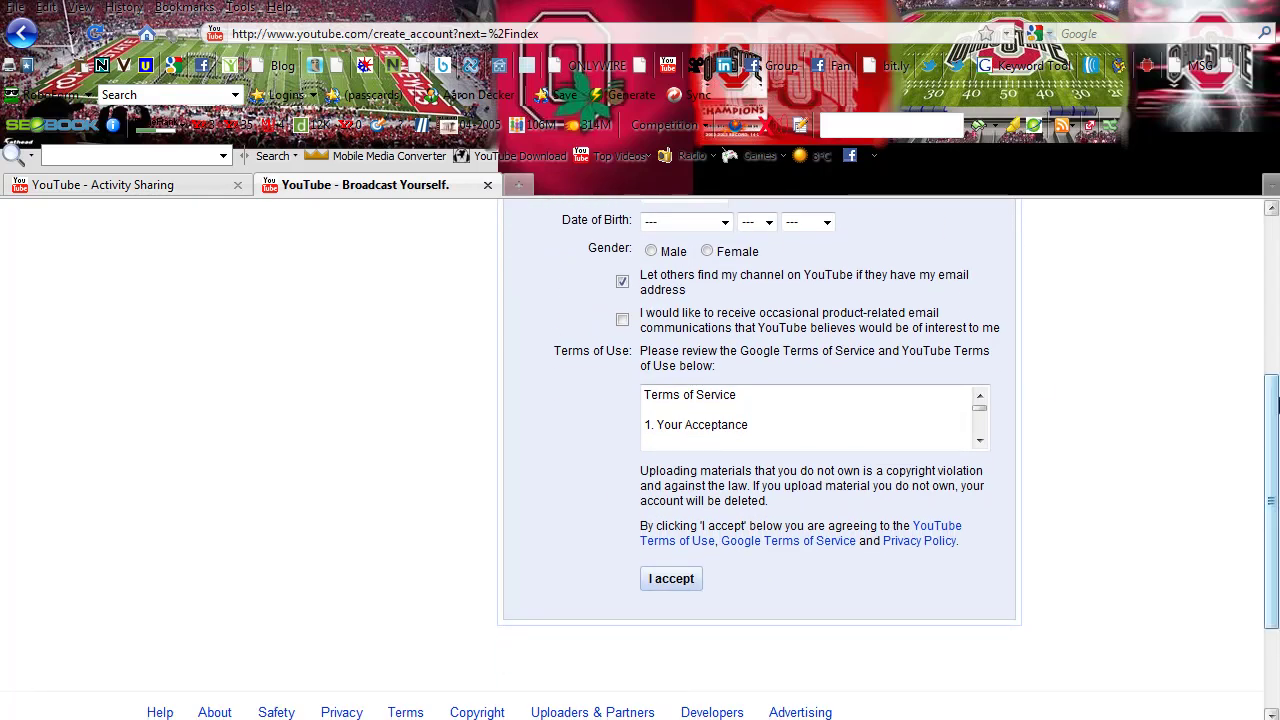
scroll(1275, 372, "up", 1)
scroll(1275, 372, "up", 2)
scroll(1275, 372, "down", 2)
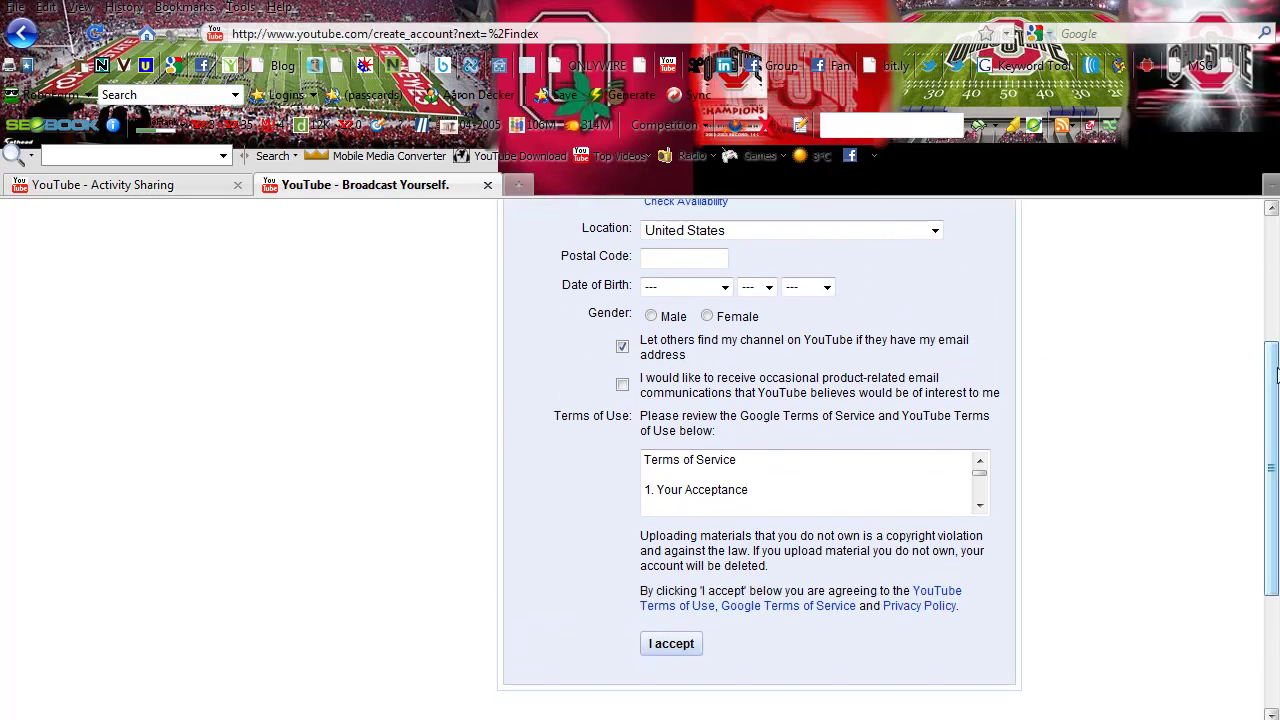
Step: Switch to the signed-in account's settings and view its Overview page
left_click(143, 189)
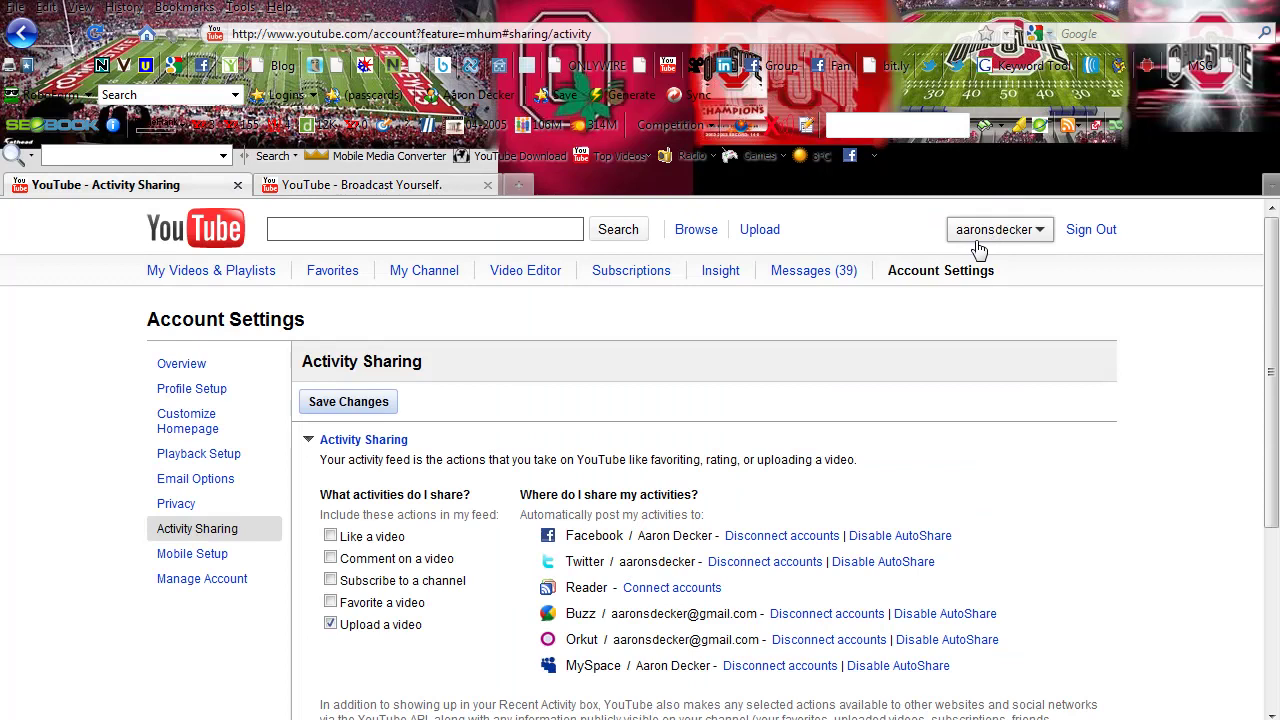
left_click(180, 366)
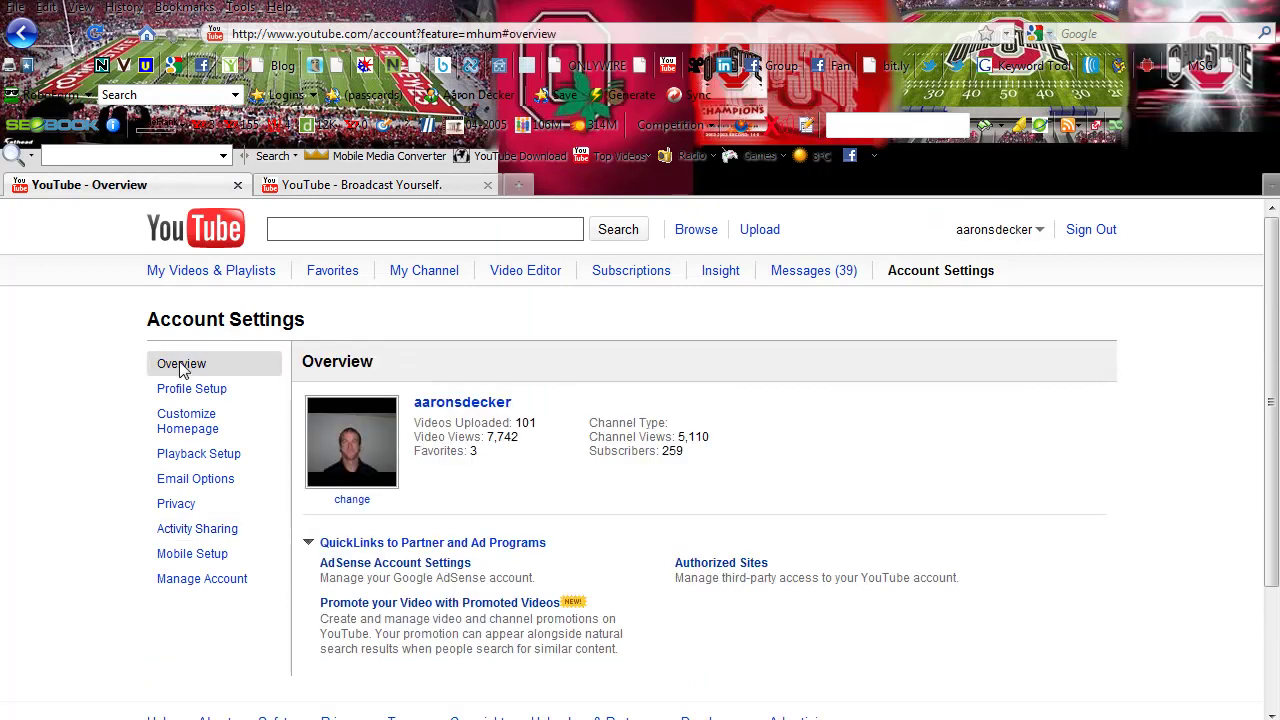
left_click_drag(528, 406, 412, 410)
left_click(447, 343)
Step: Open Profile Setup and examine the self-description text and website URL under About Me
left_click(186, 392)
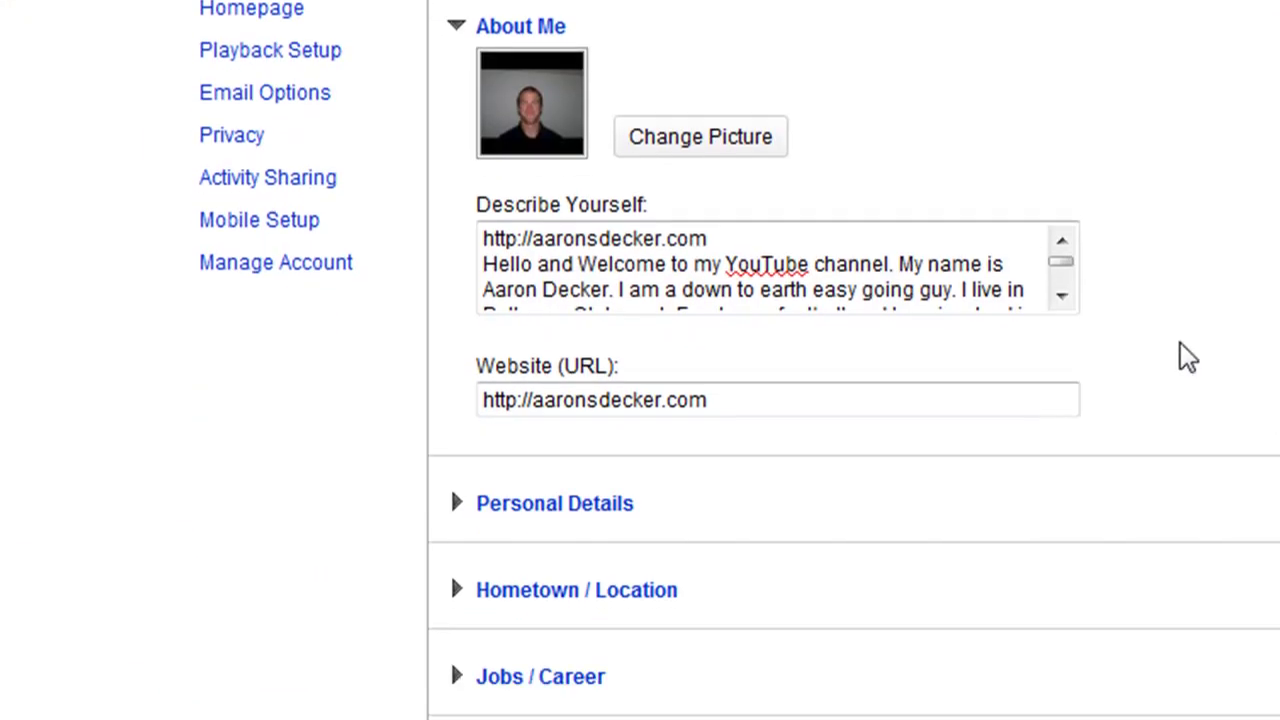
scroll(1063, 306, "down", 4)
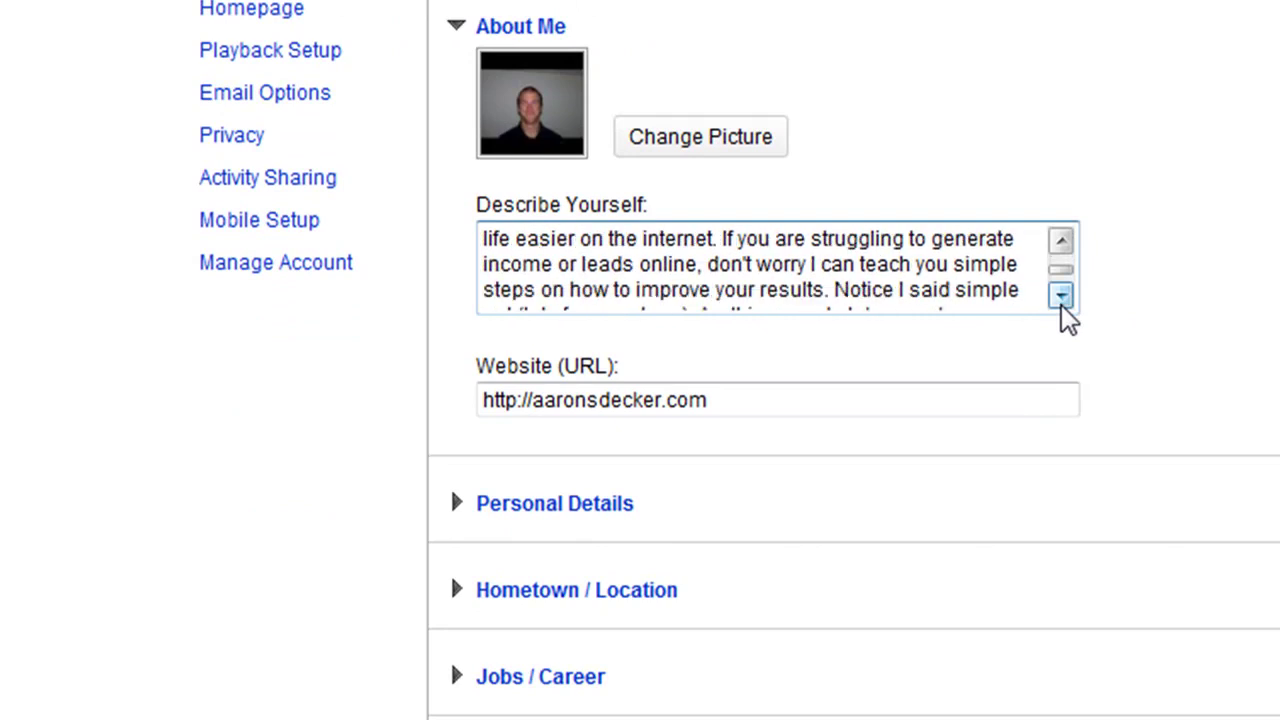
left_click(1063, 306)
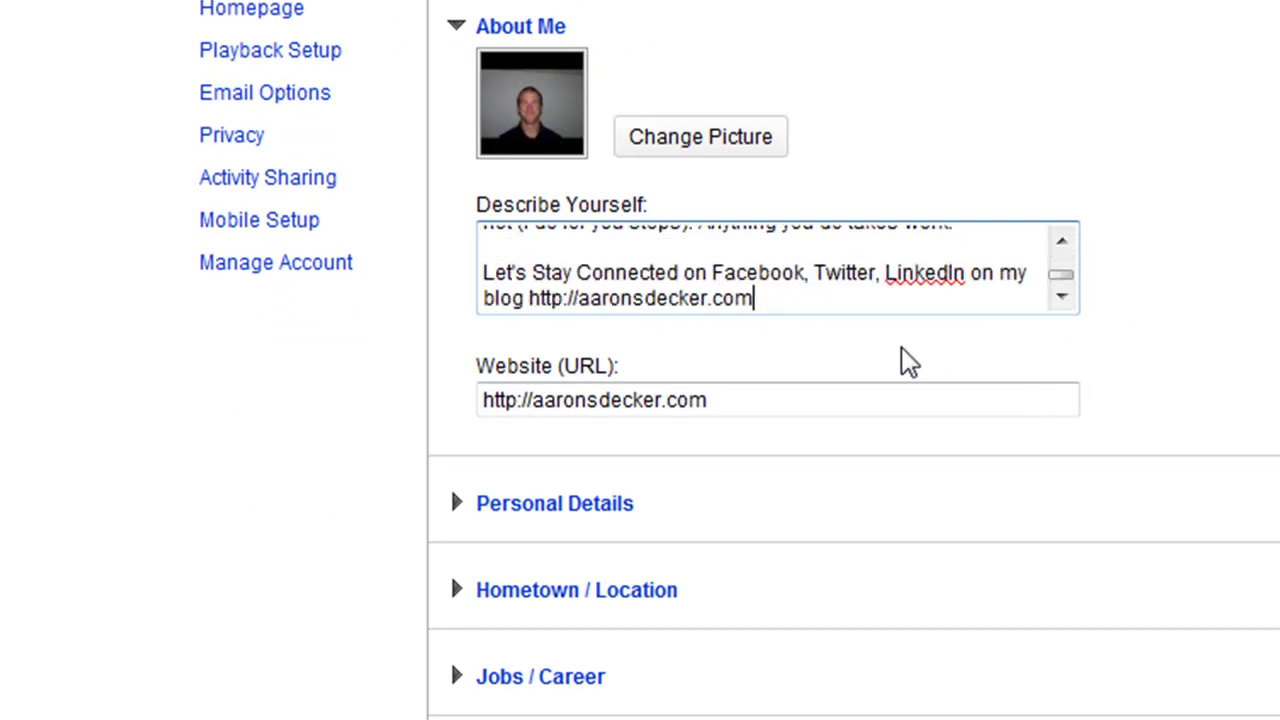
left_click_drag(1066, 279, 1046, 251)
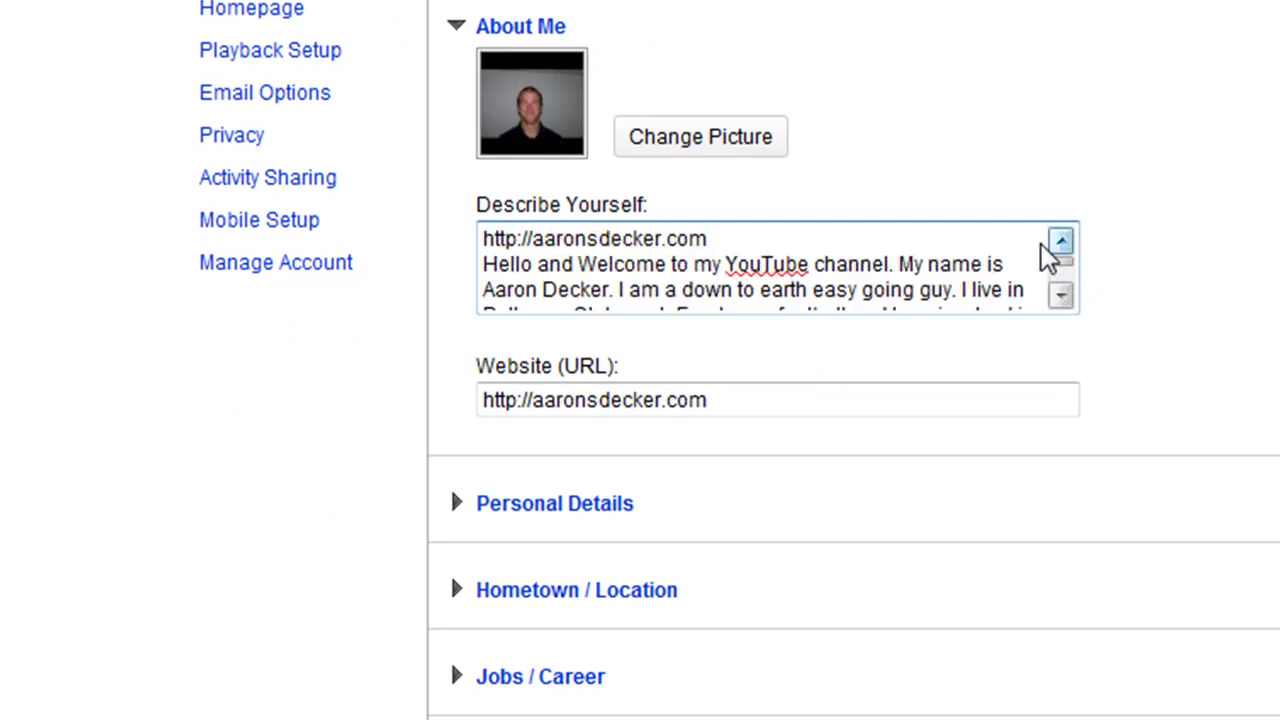
left_click_drag(727, 264, 591, 238)
left_click(728, 238)
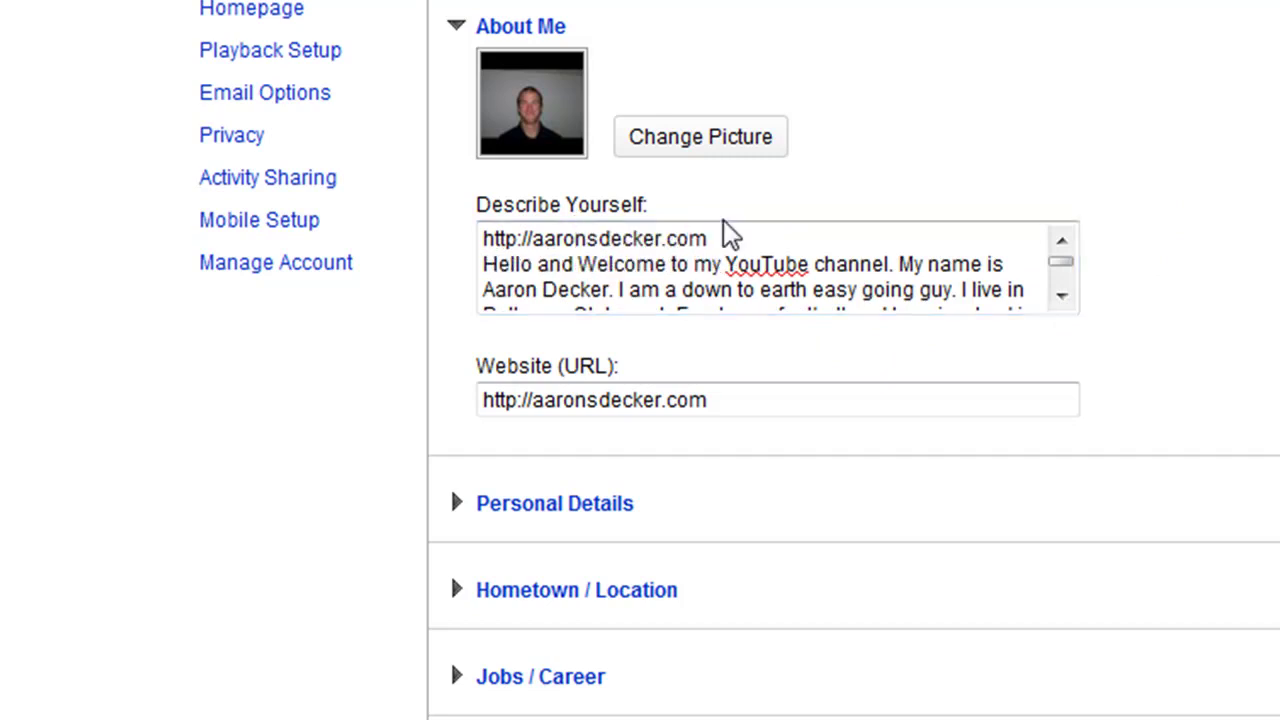
left_click(1062, 295)
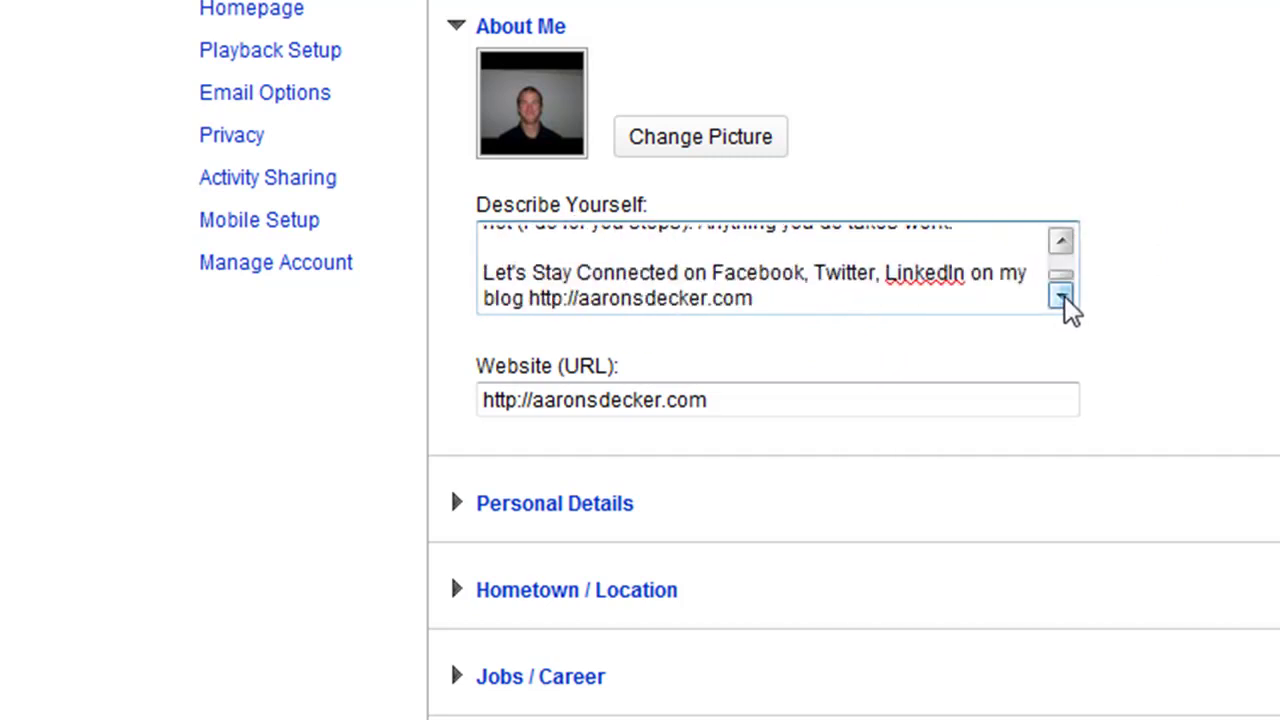
left_click_drag(726, 400, 528, 400)
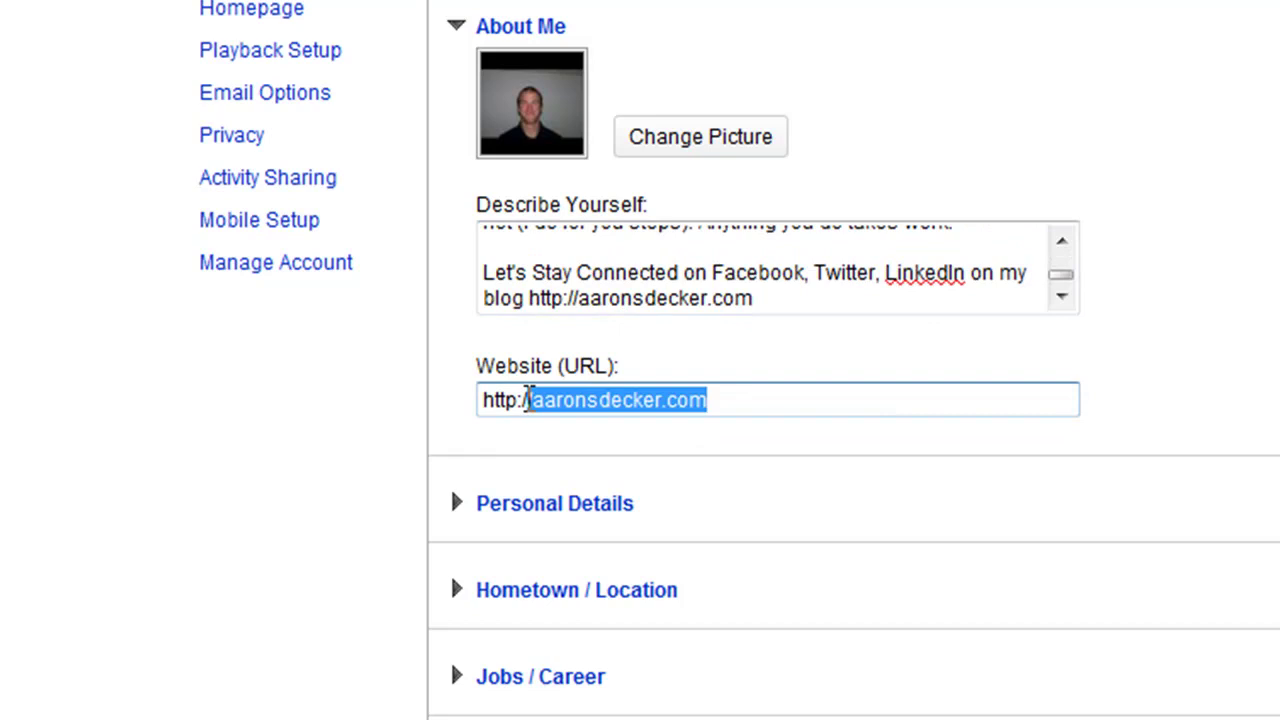
left_click(826, 414)
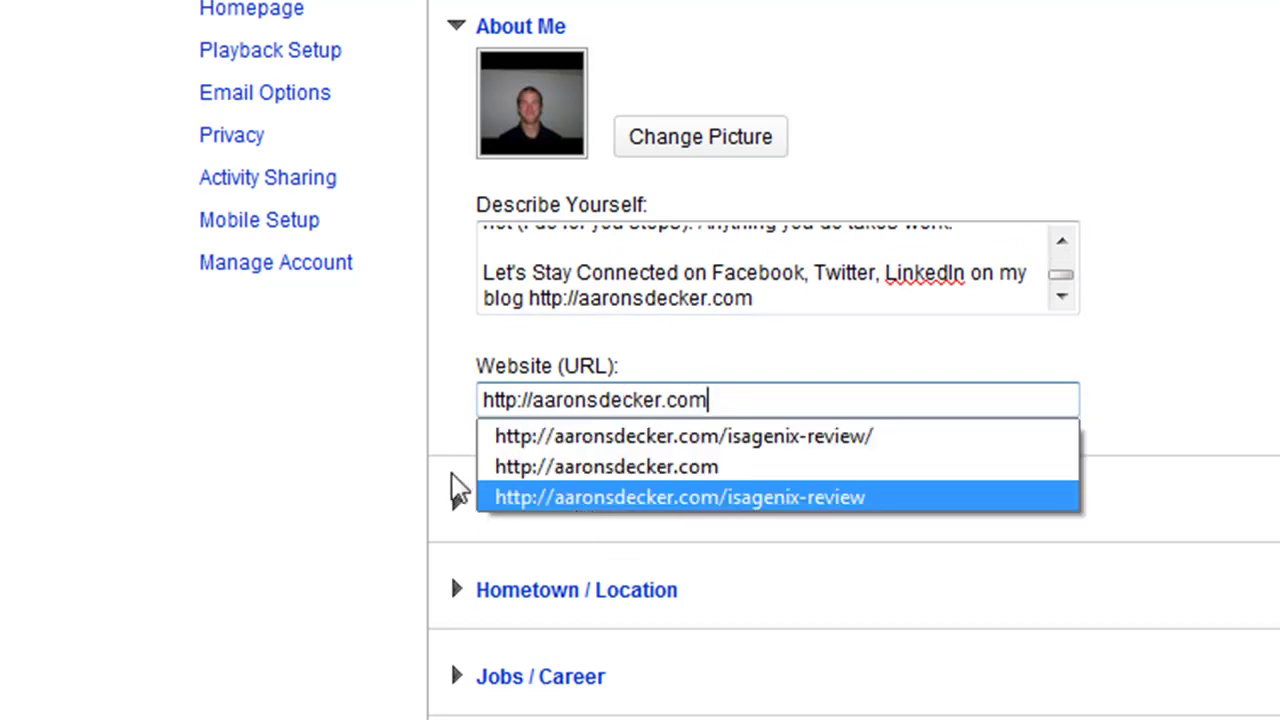
left_click(391, 506)
Step: Expand the Personal Details section of the profile and review the name, gender, relationship and age options
left_click(526, 514)
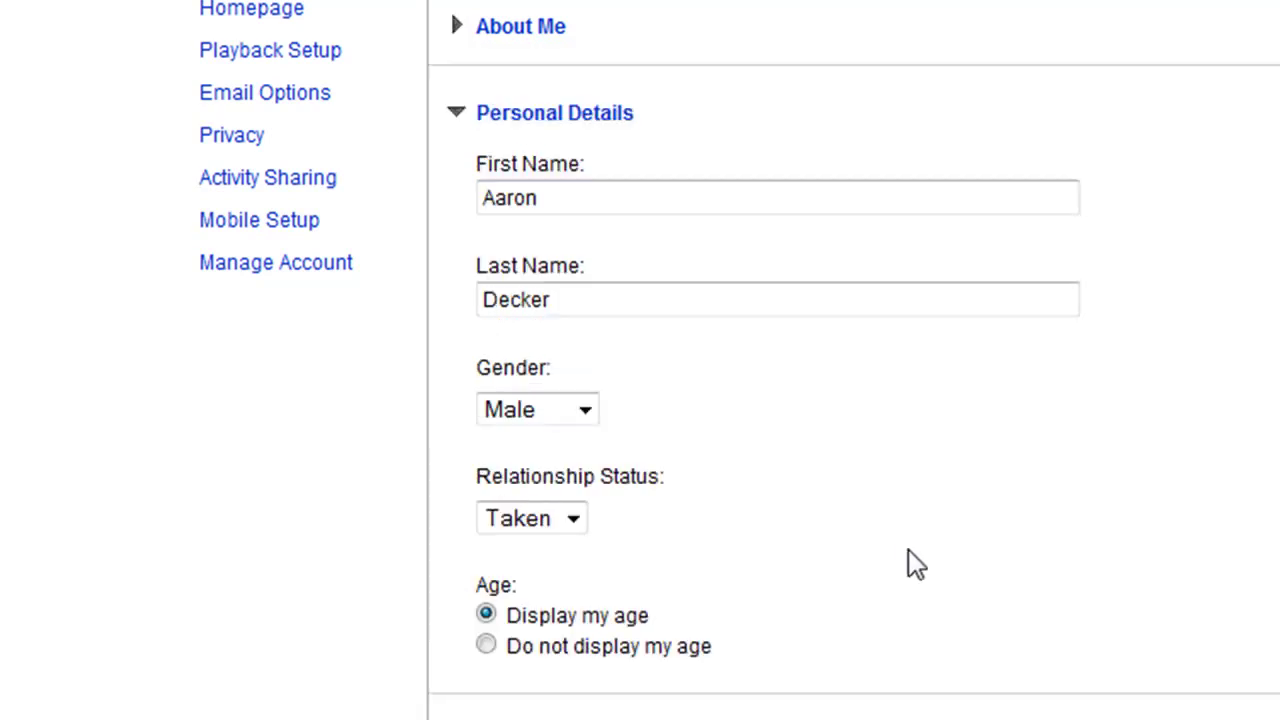
scroll(760, 400, "down", 4)
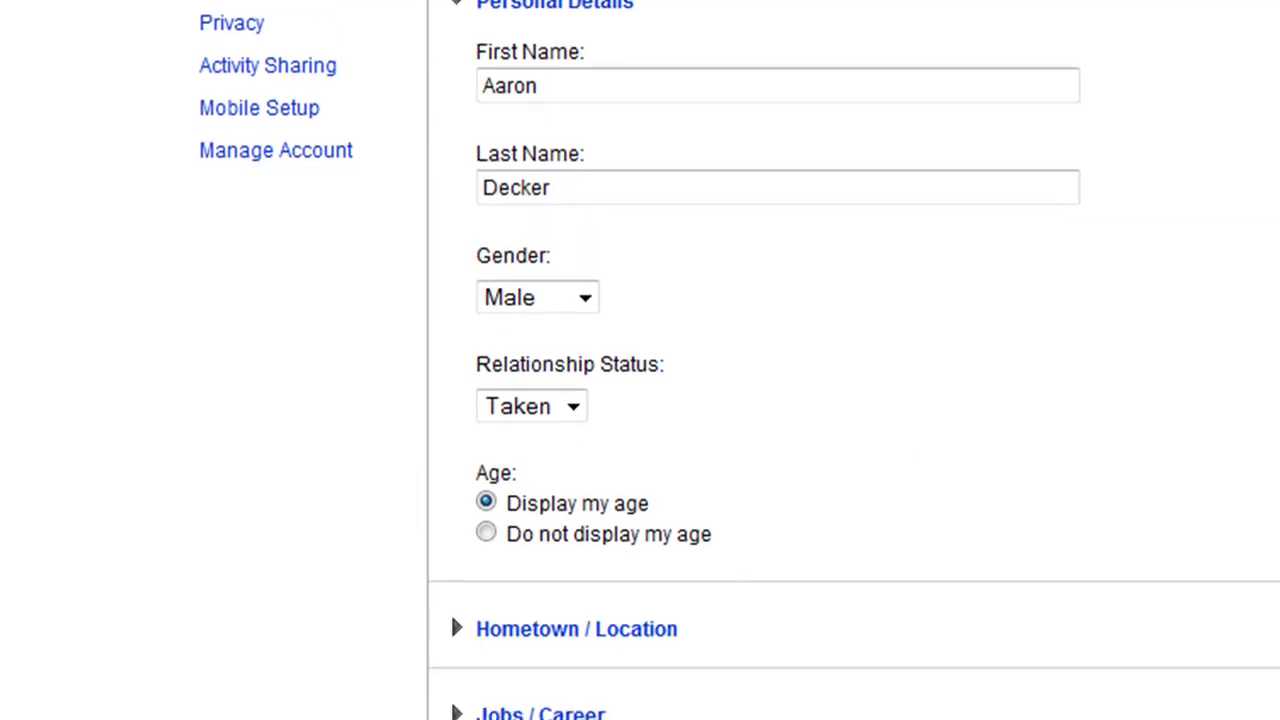
scroll(850, 400, "down", 2)
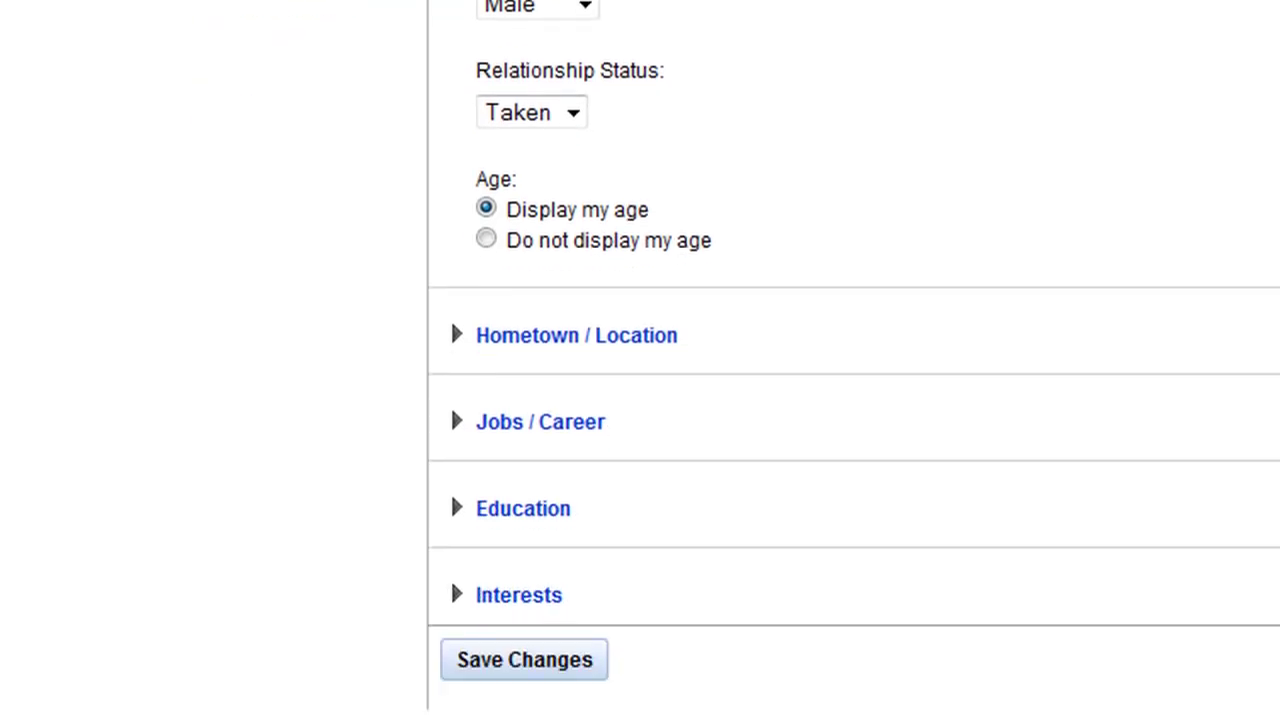
Step: Look through the remaining Profile Setup sections, from Hometown / Location to Interests
left_click(530, 340)
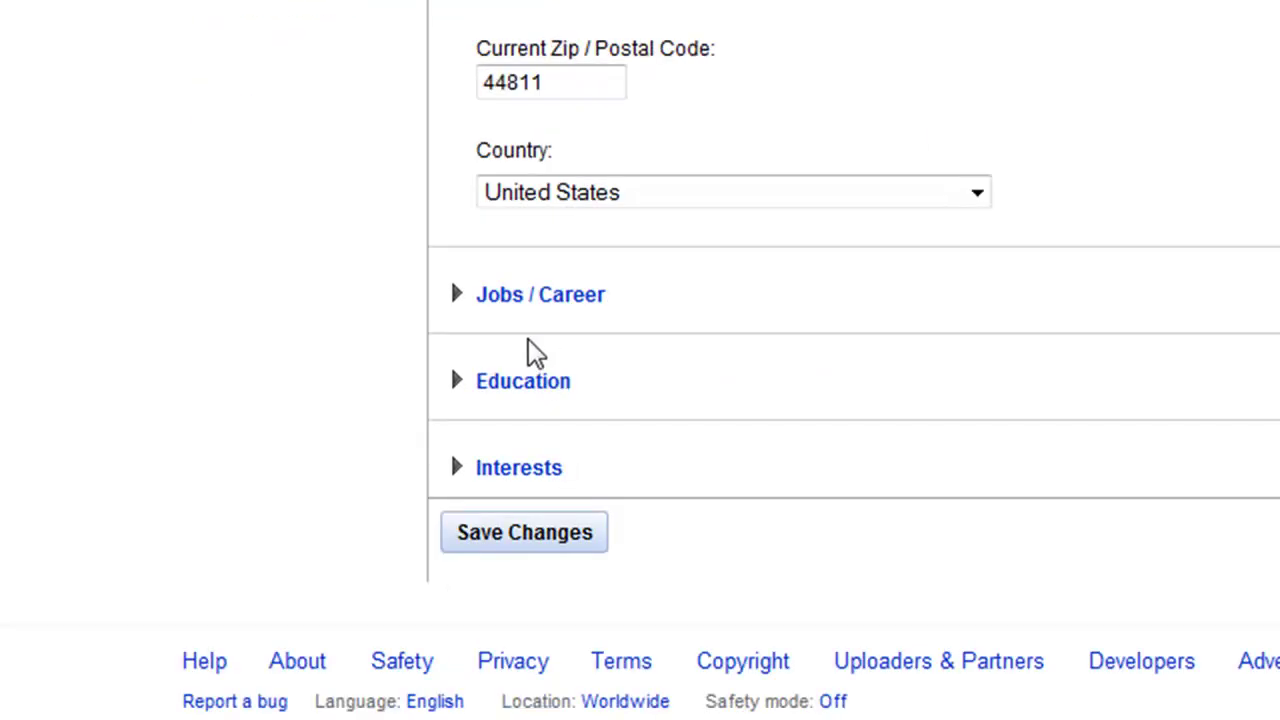
left_click(550, 302)
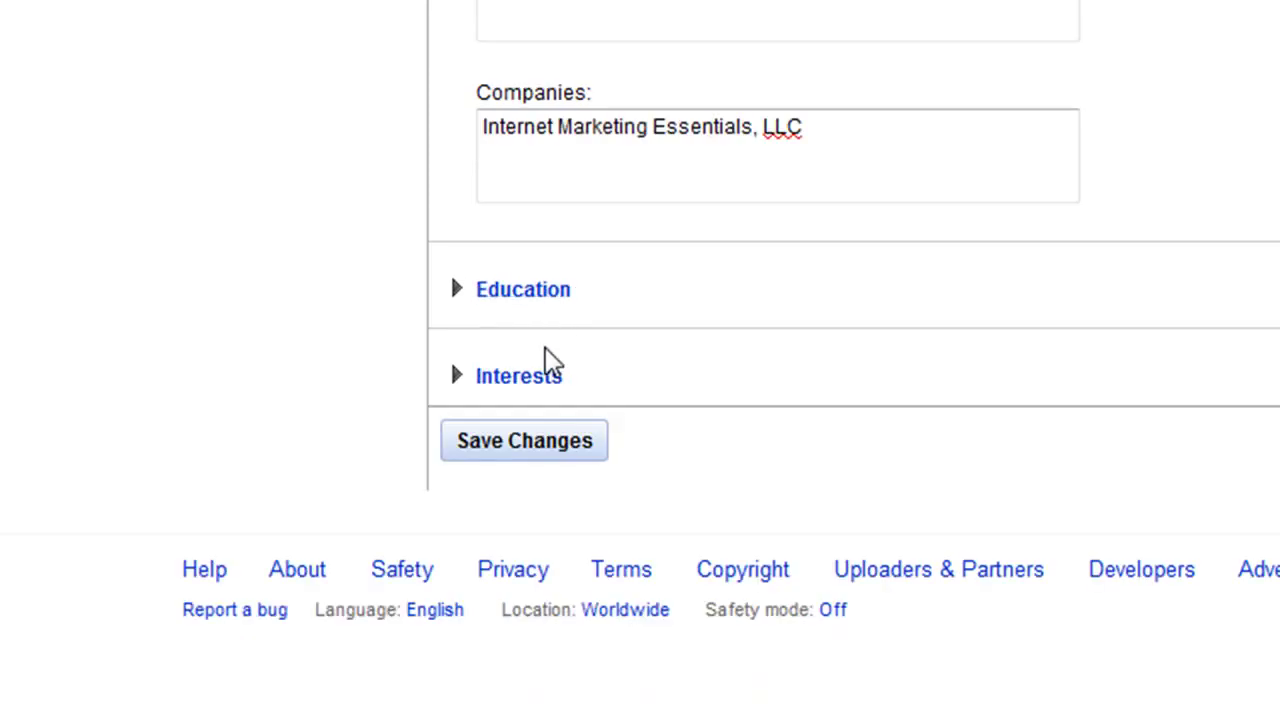
left_click(526, 289)
left_click(535, 280)
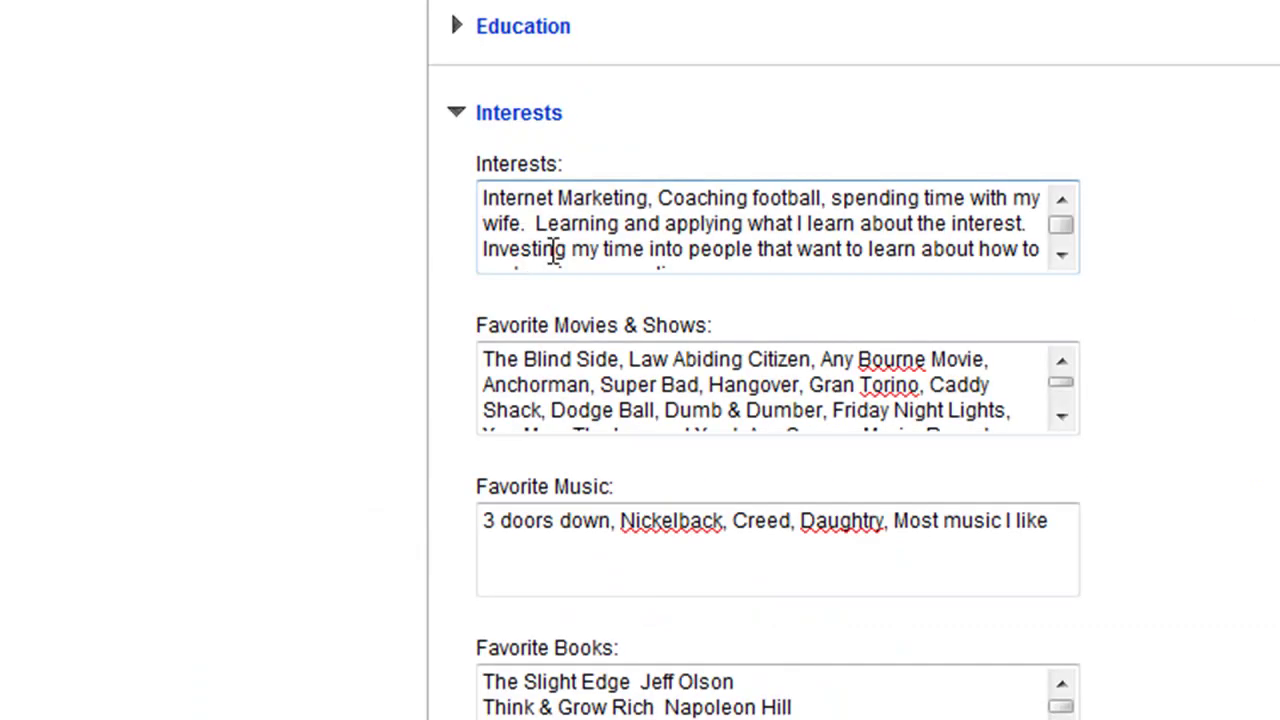
scroll(550, 250, "down", 3)
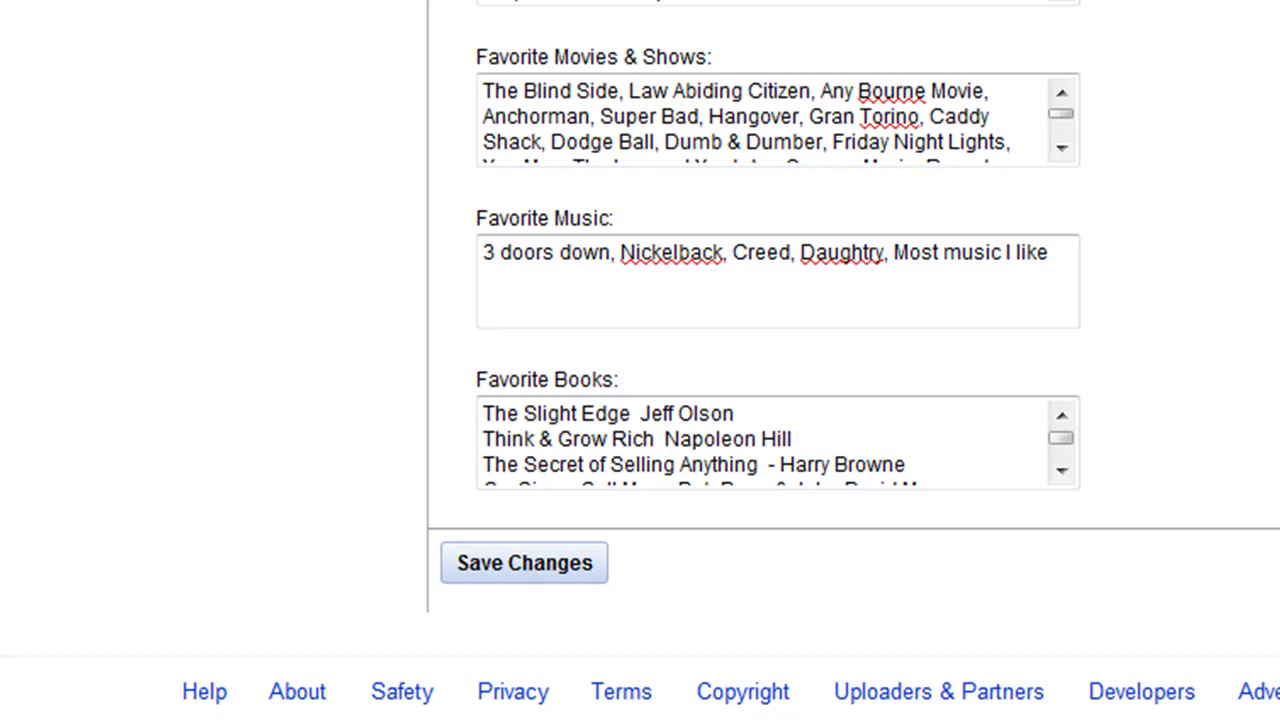
scroll(943, 300, "up", 10)
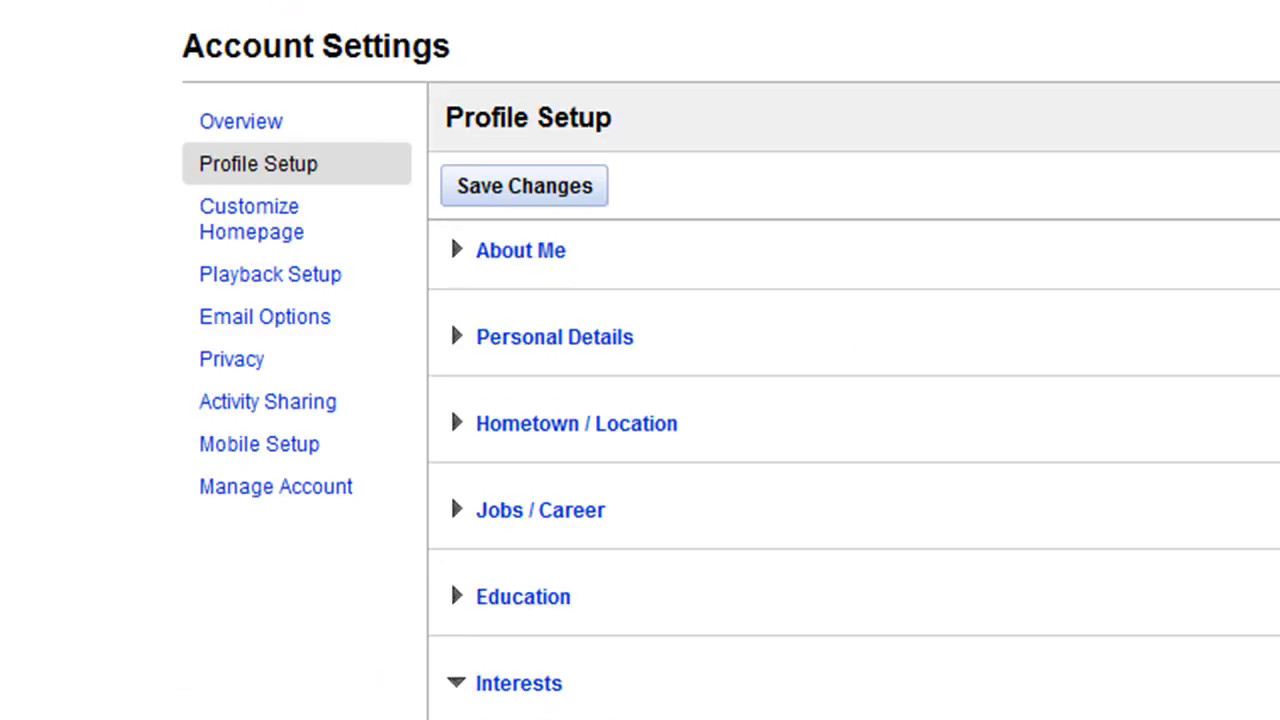
Step: View the Customize Homepage settings and load the YouTube home page in place of the account creation form
left_click(265, 230)
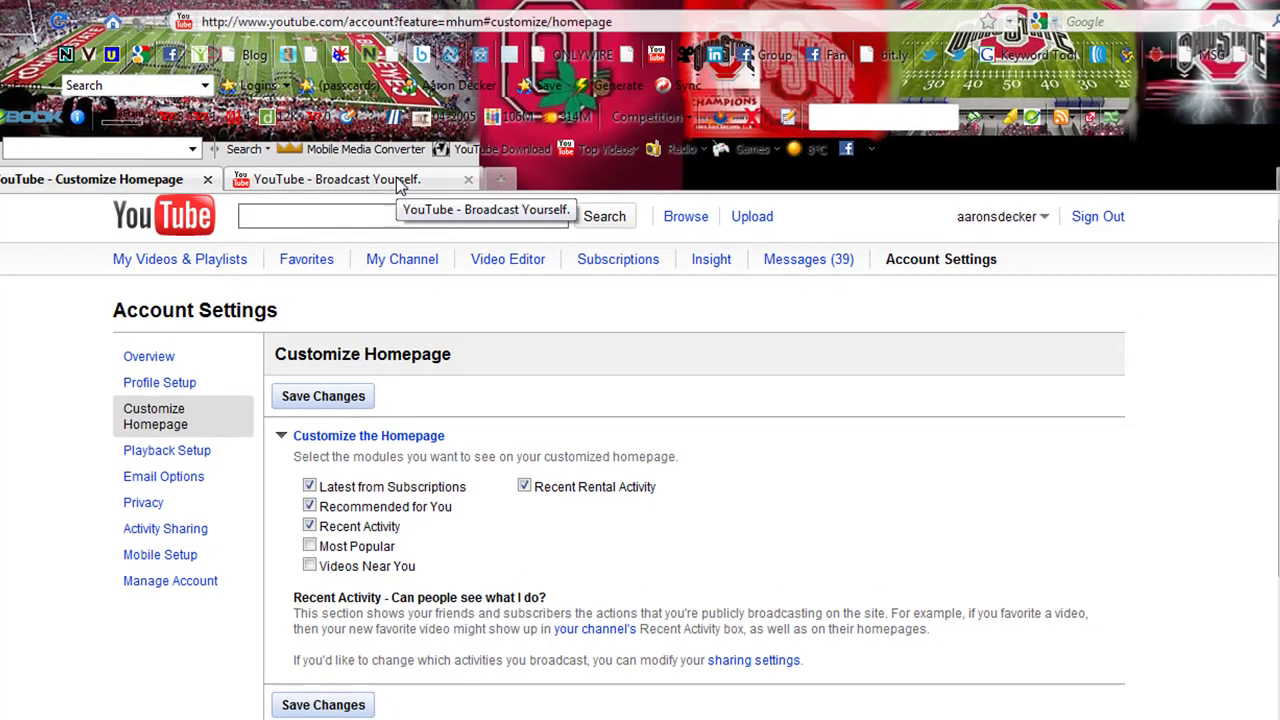
left_click(330, 178)
left_click(450, 21)
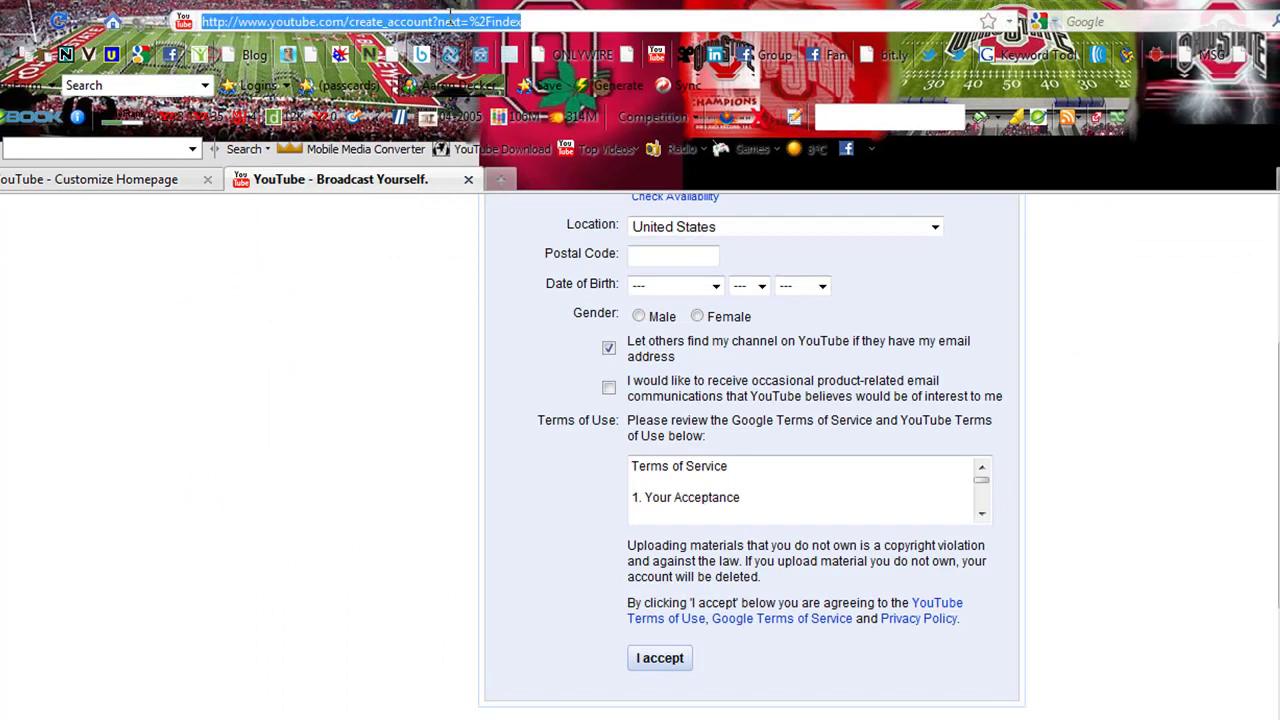
type("you")
left_click(370, 56)
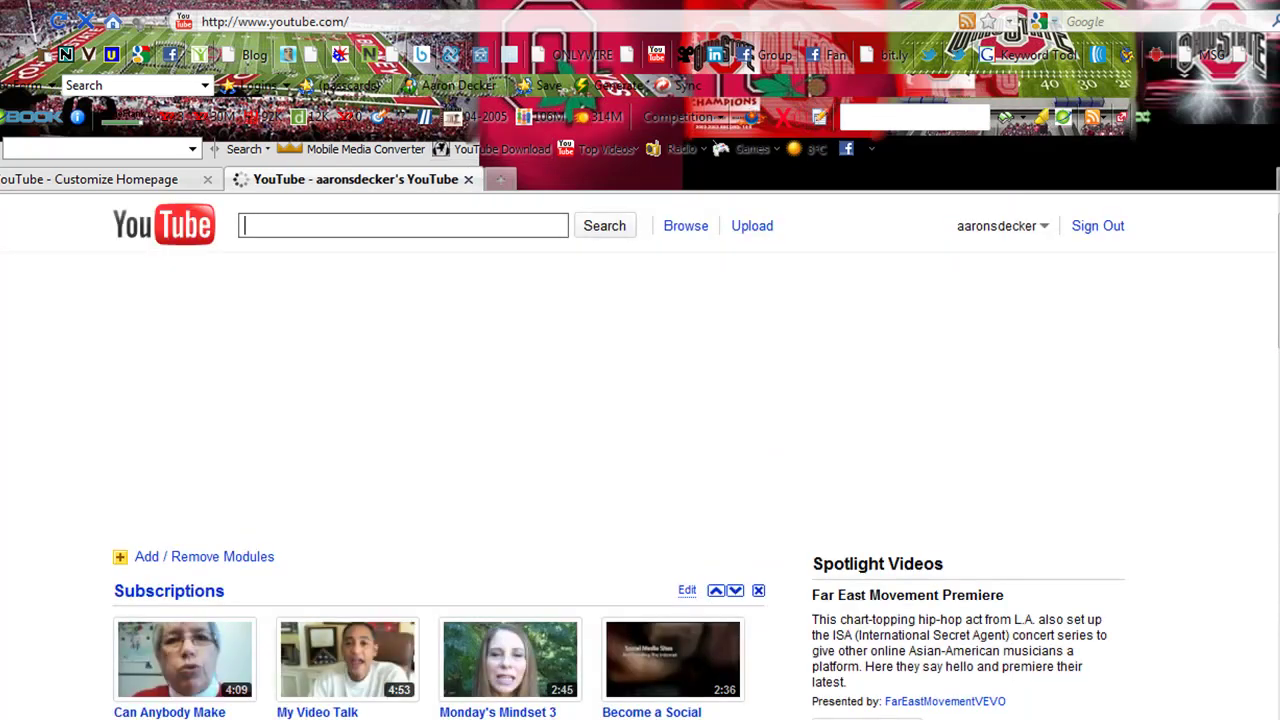
Step: Examine the modules on the YouTube home page and return to the Customize Homepage settings
scroll(1080, 331, "down", 3)
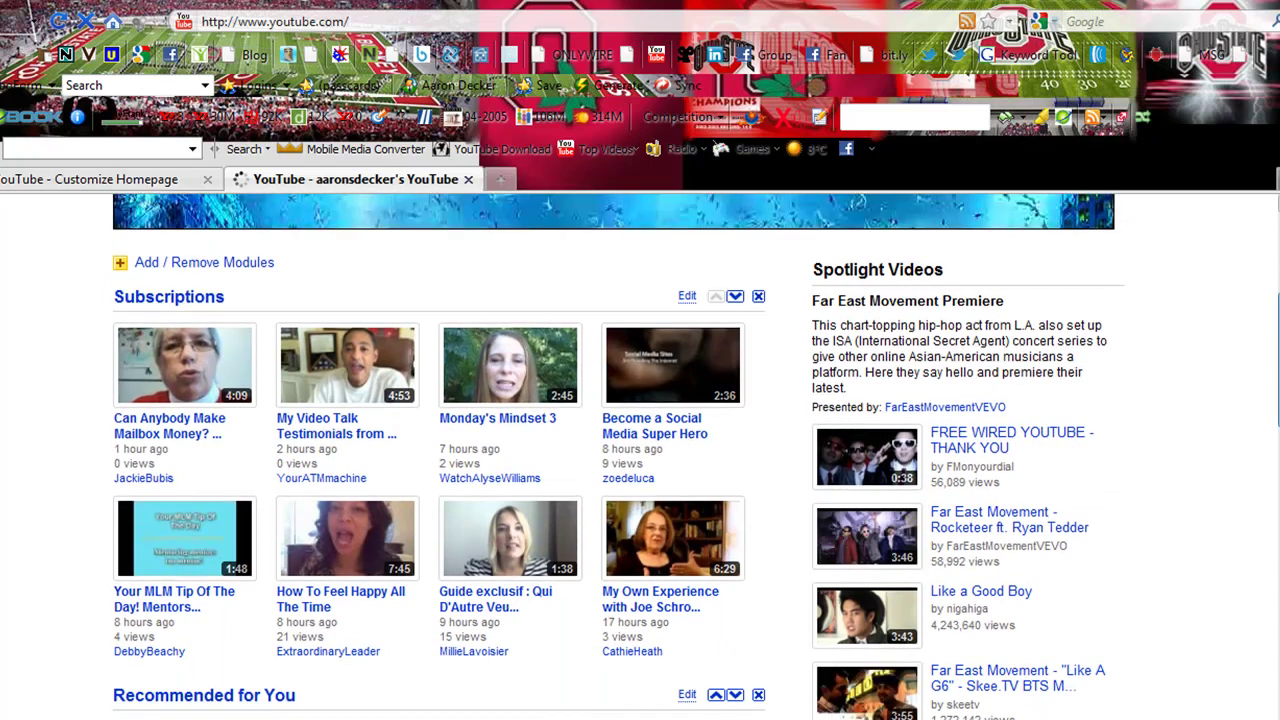
scroll(640, 450, "down", 5)
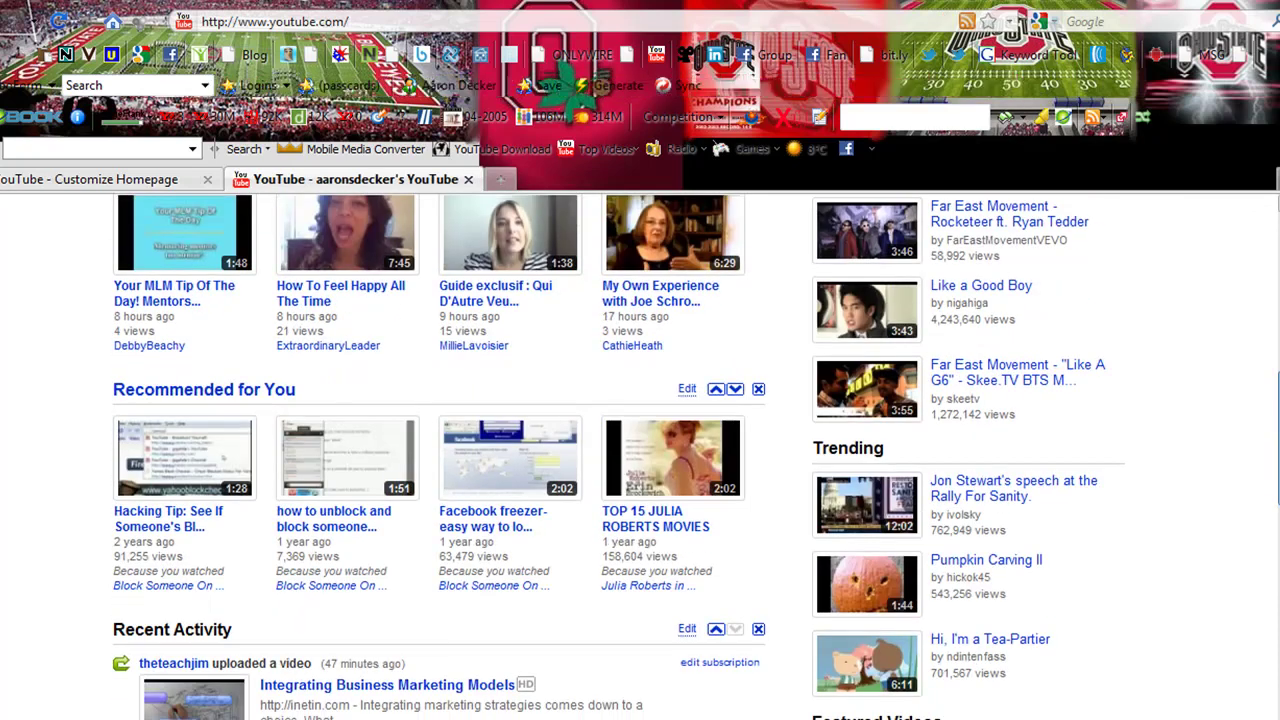
scroll(640, 450, "down", 5)
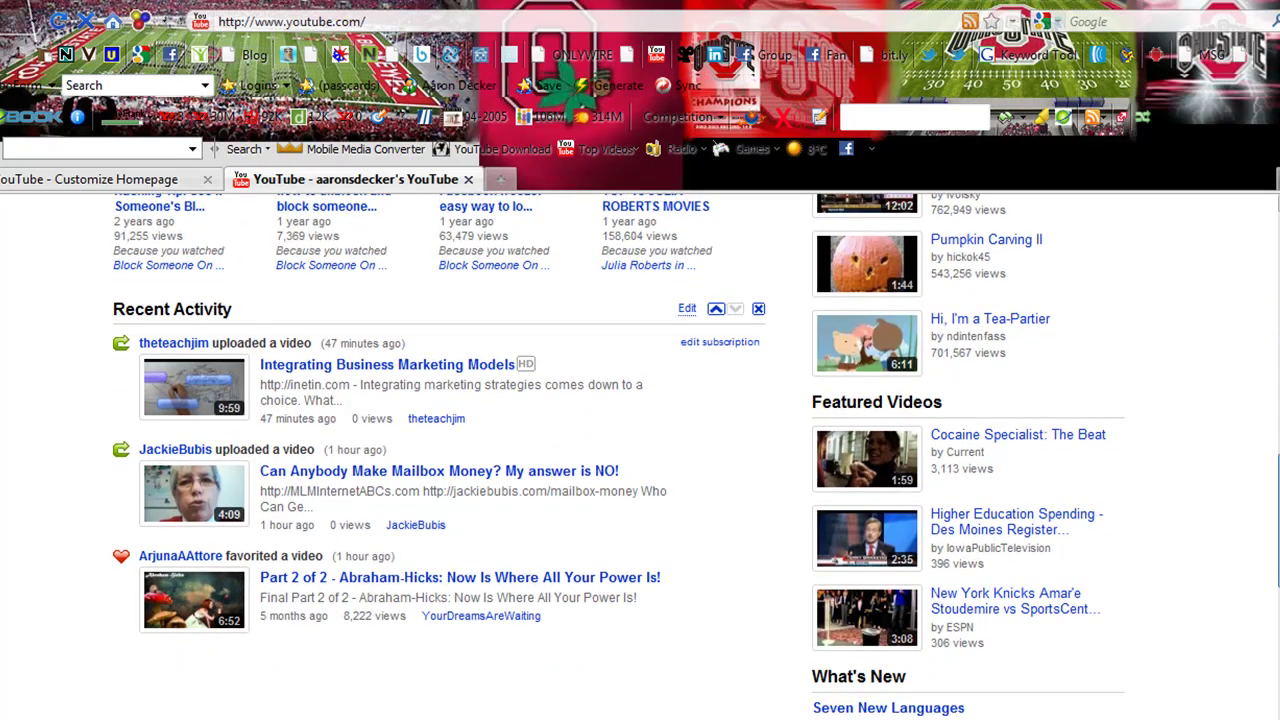
scroll(640, 450, "down", 3)
scroll(1065, 327, "up", 12)
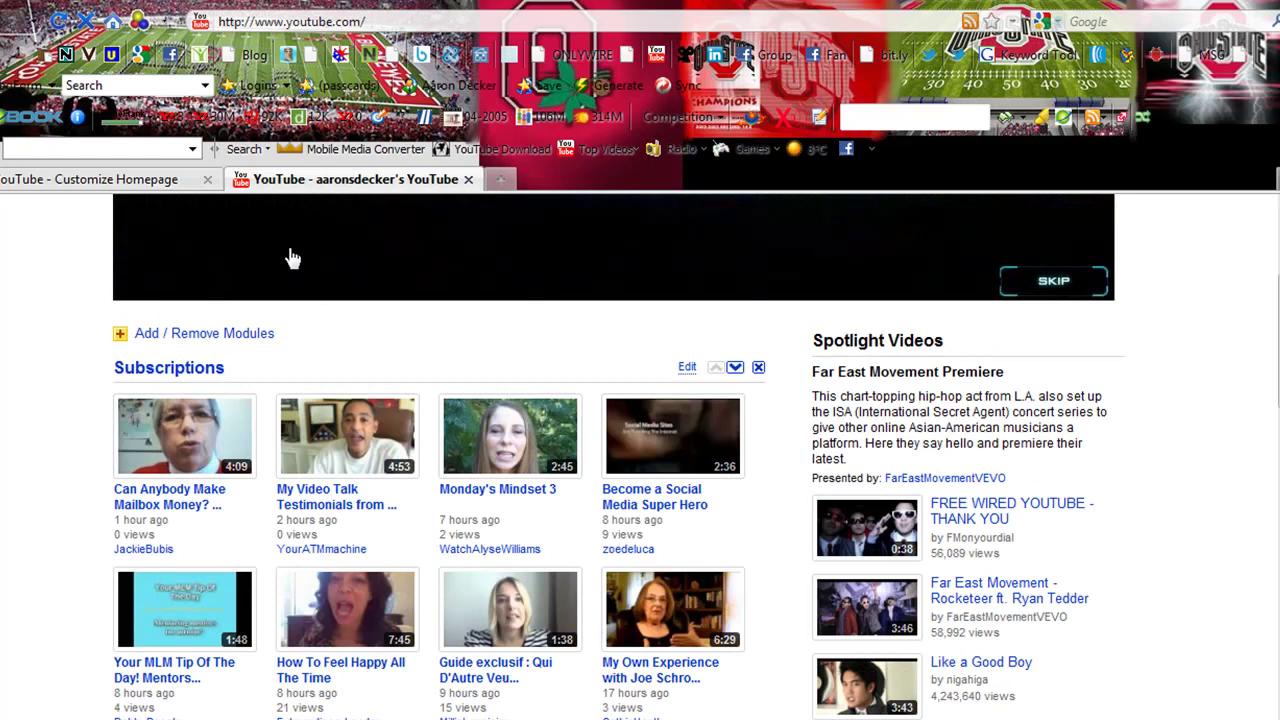
left_click(131, 179)
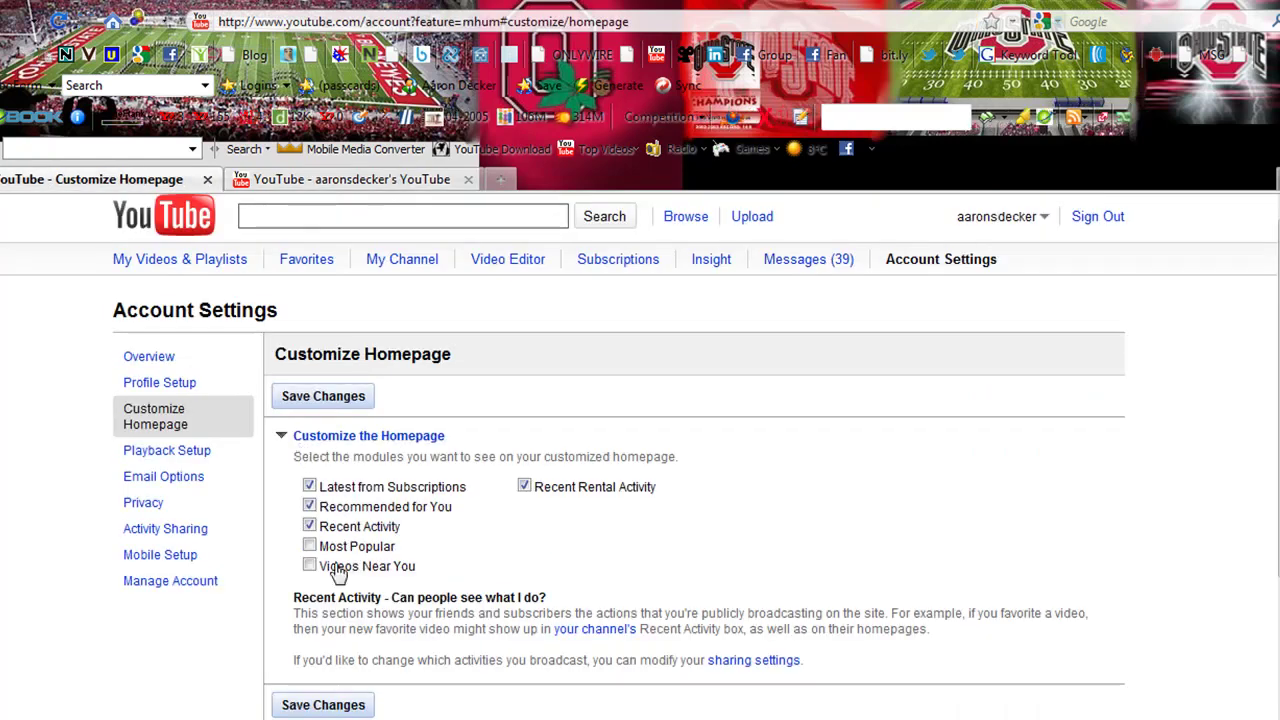
Step: Look through the Playback Setup, Email Options, Privacy, Activity Sharing and Mobile Setup pages of the account settings
left_click(183, 457)
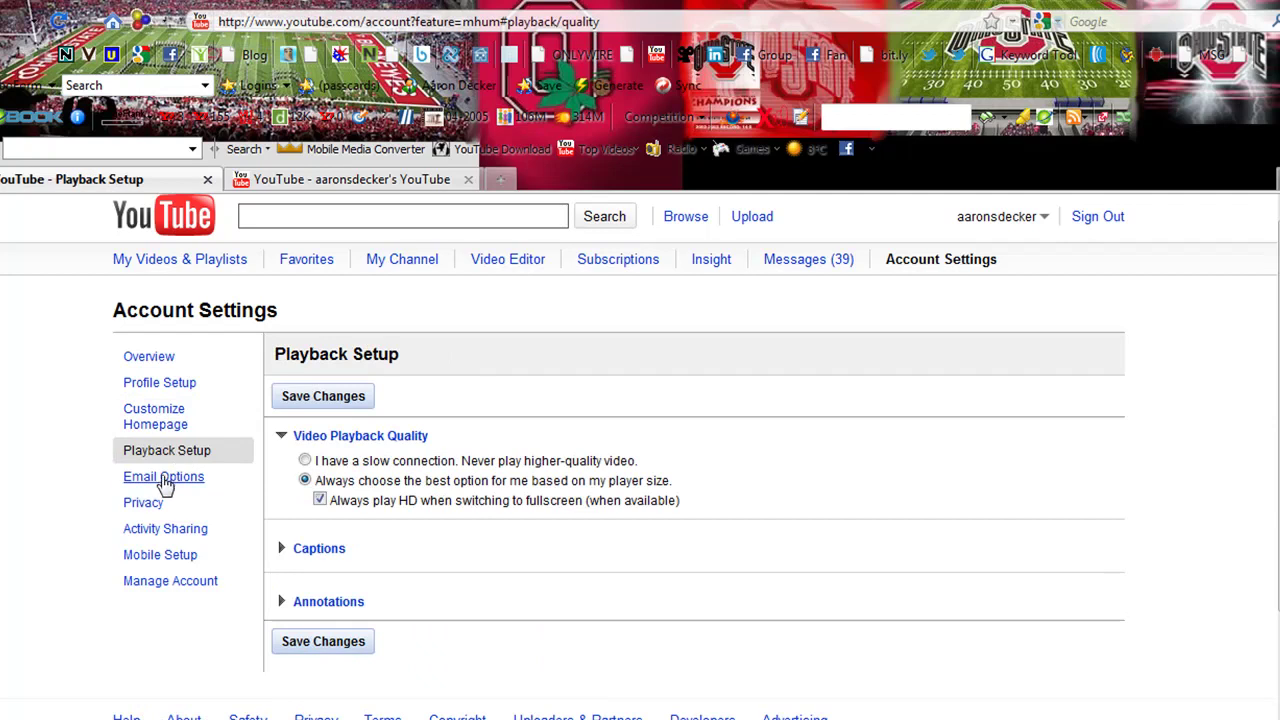
left_click(160, 479)
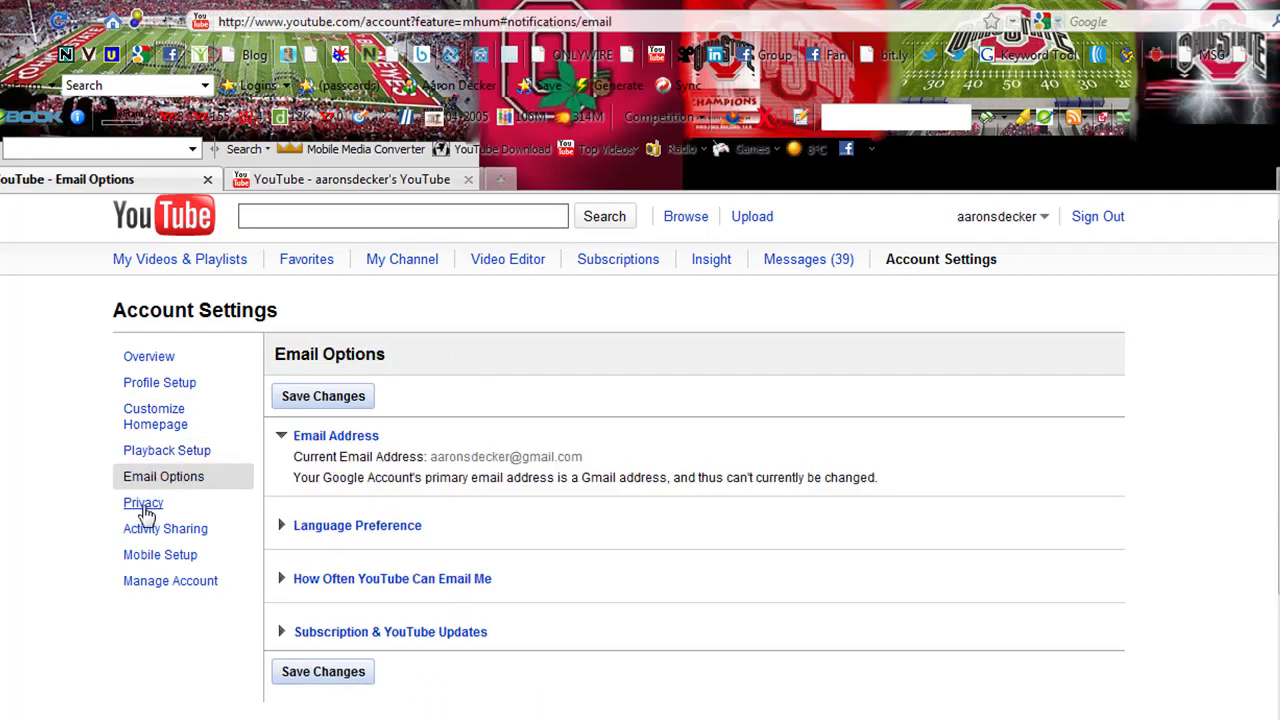
left_click(145, 509)
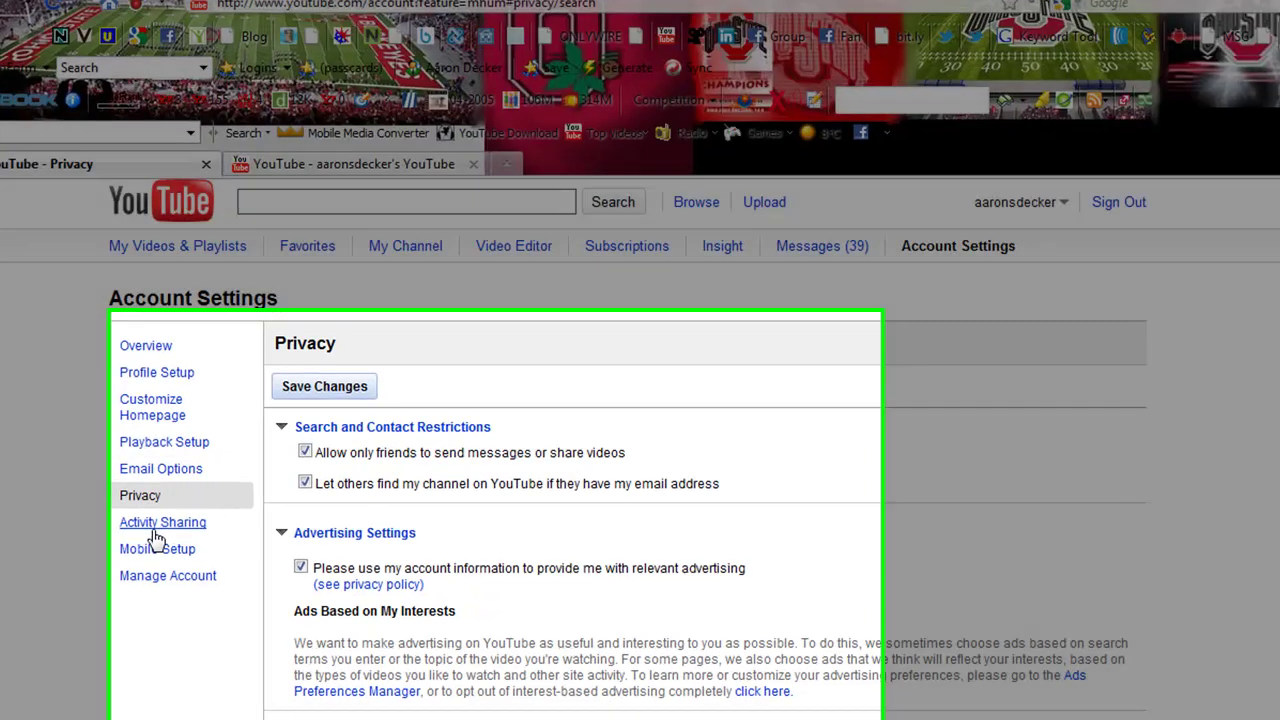
left_click(155, 528)
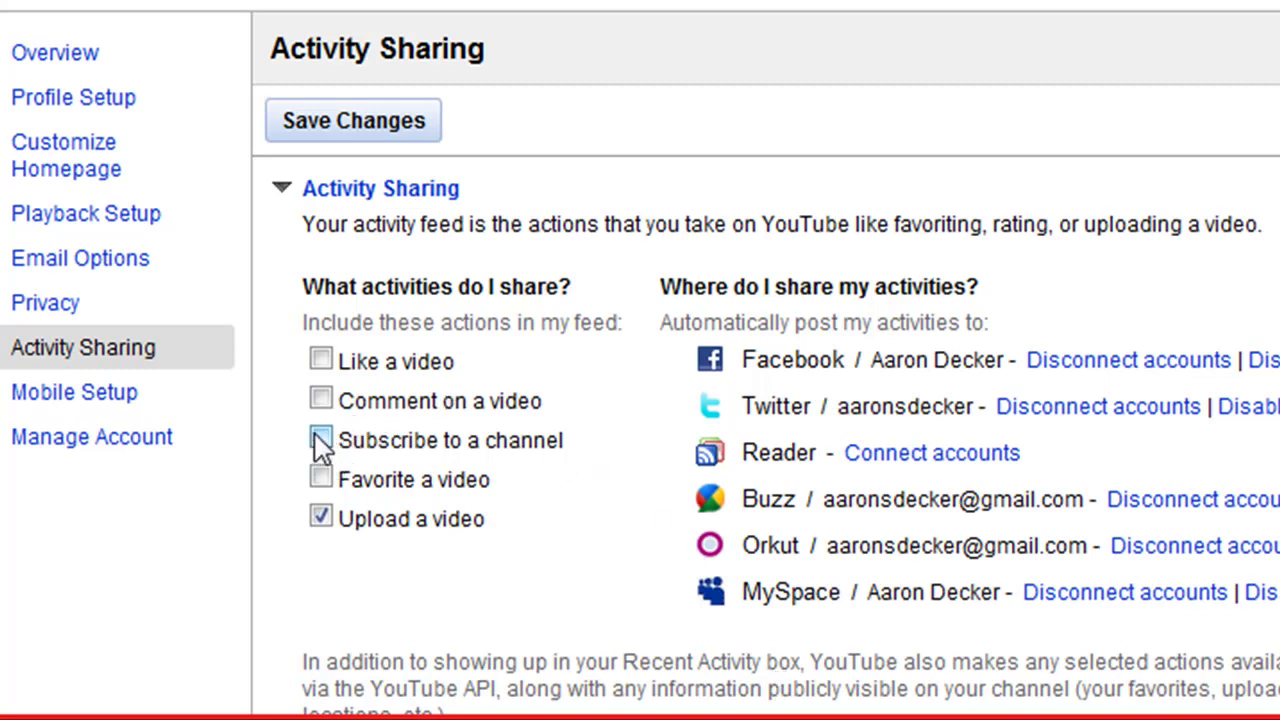
left_click(60, 403)
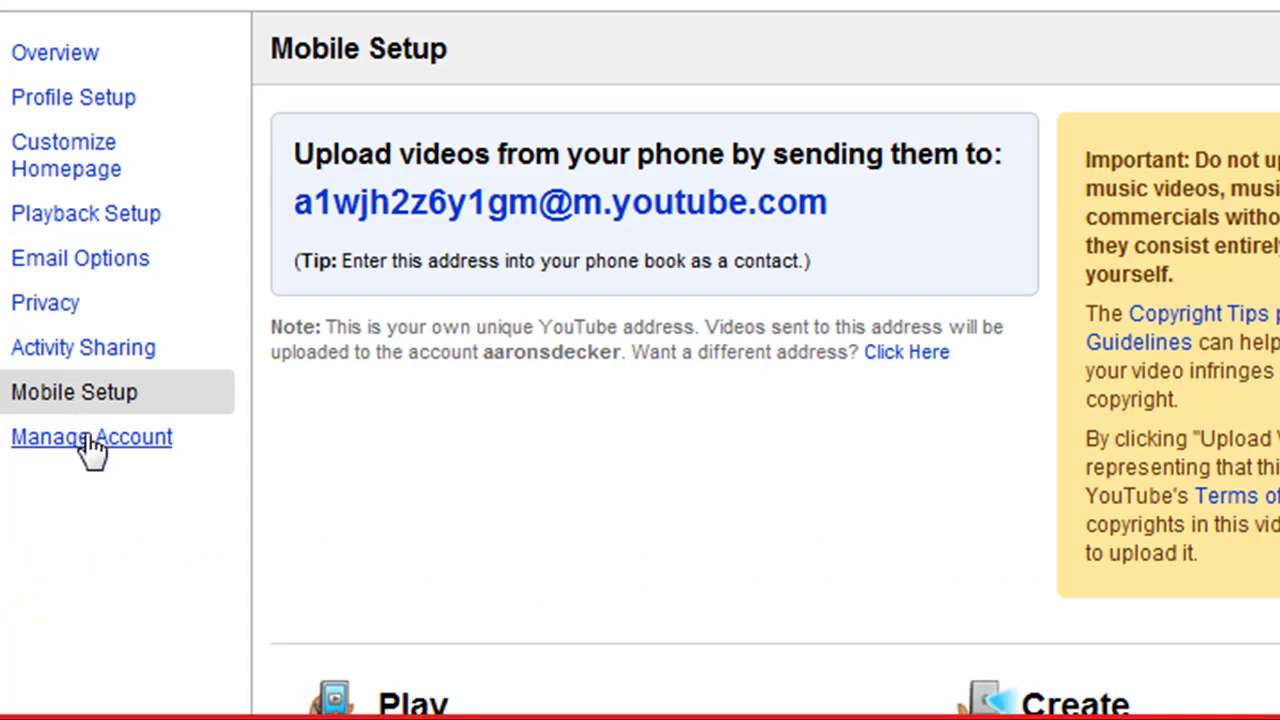
Step: View the Manage Account settings, including the Change Password section, and switch to the channel page
left_click(90, 449)
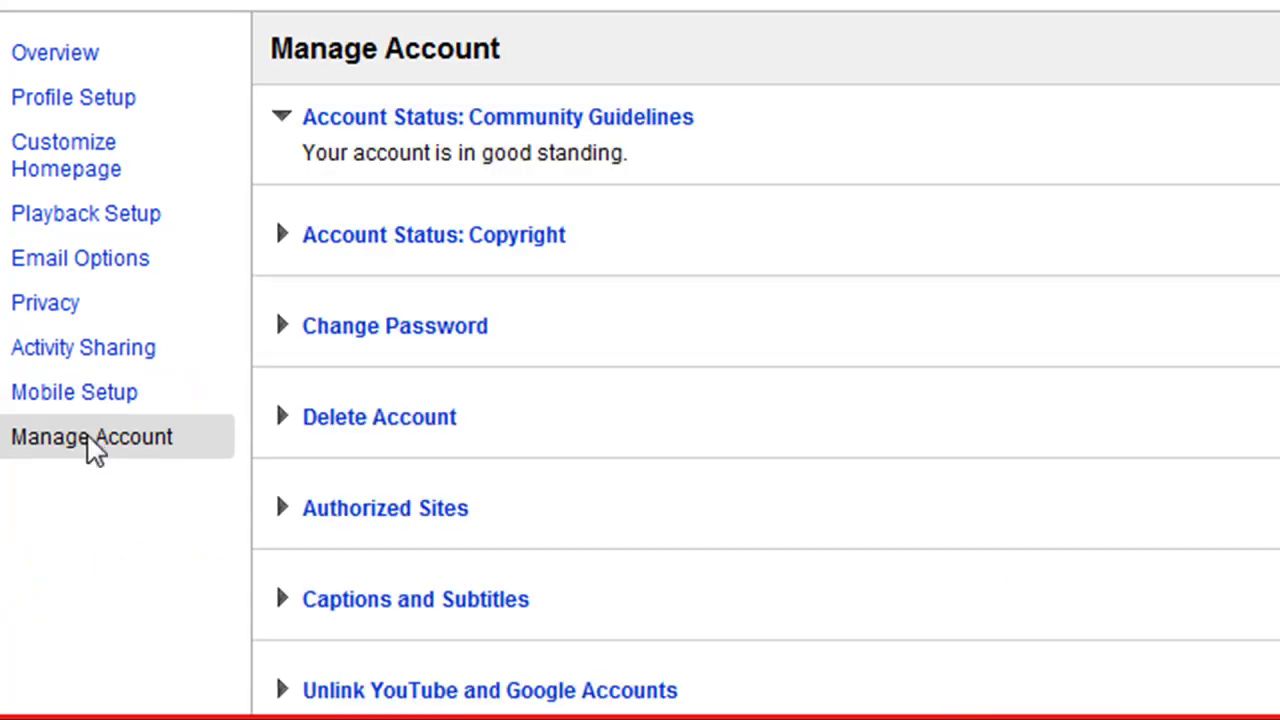
left_click_drag(302, 326, 408, 337)
left_click(543, 343)
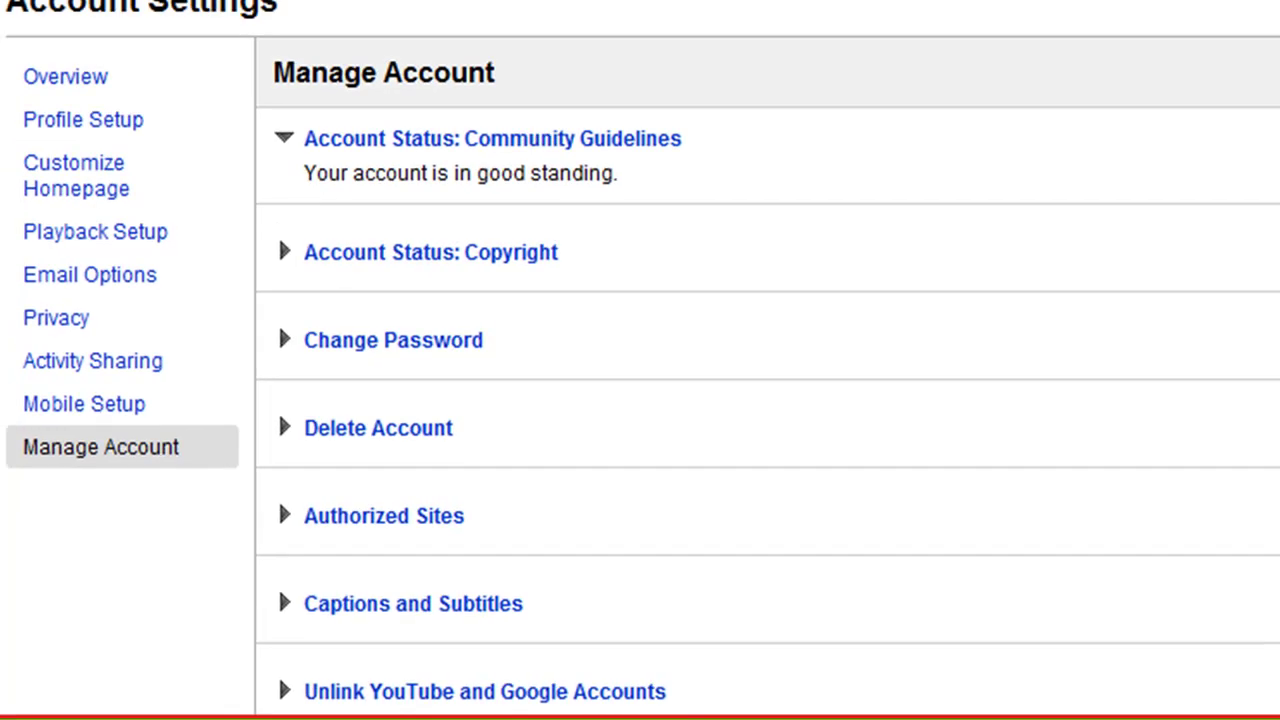
left_click(423, 177)
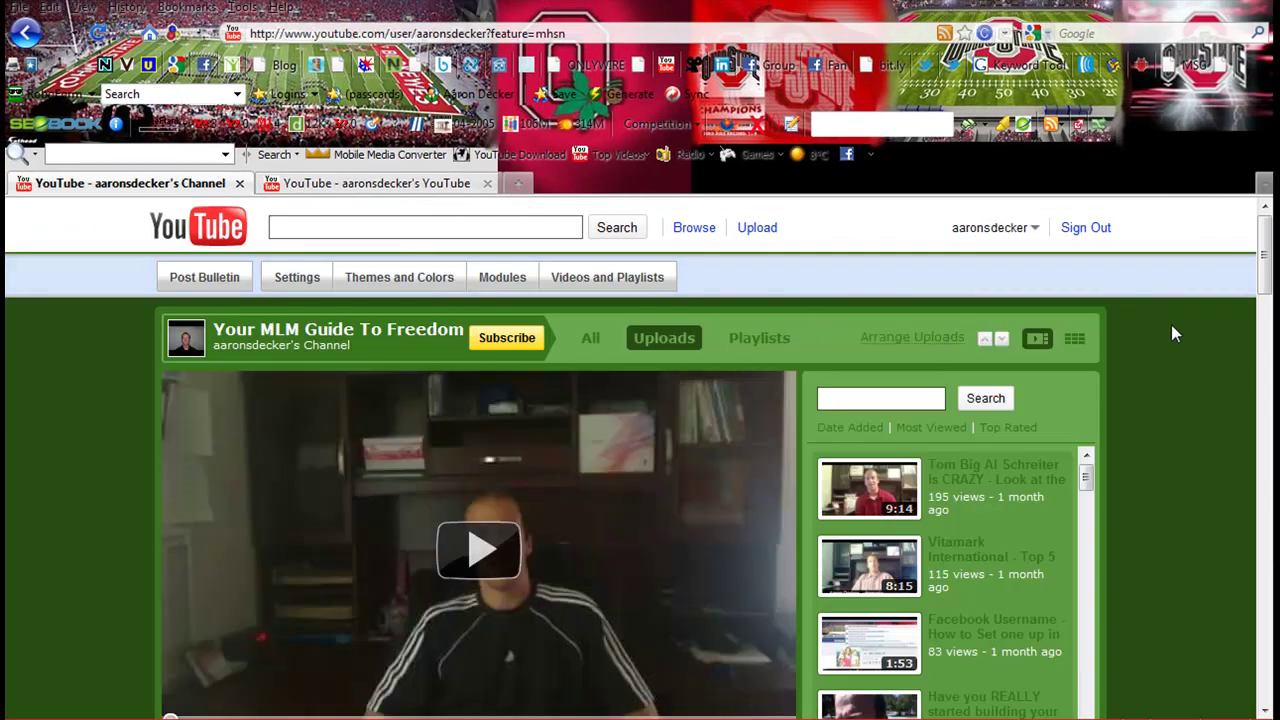
Step: Open the channel's settings and examine the title and the available Channel Type options
left_click(285, 283)
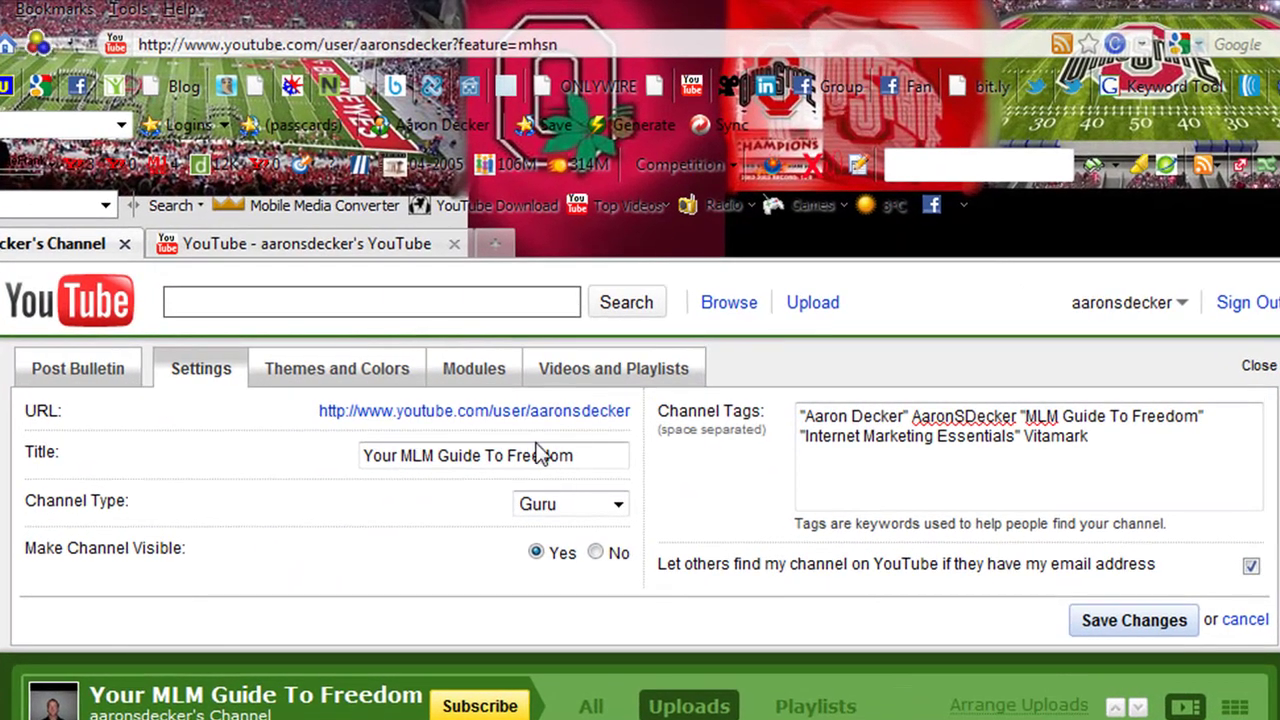
left_click_drag(590, 465, 334, 466)
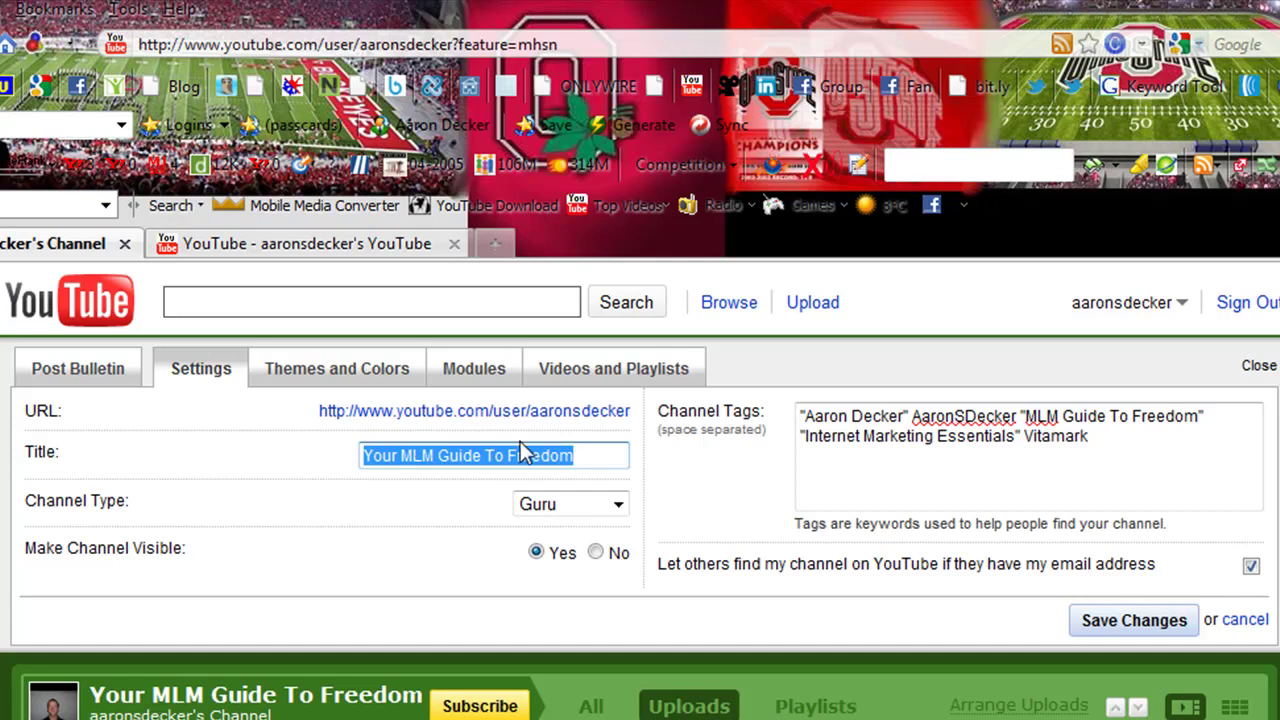
left_click(582, 456)
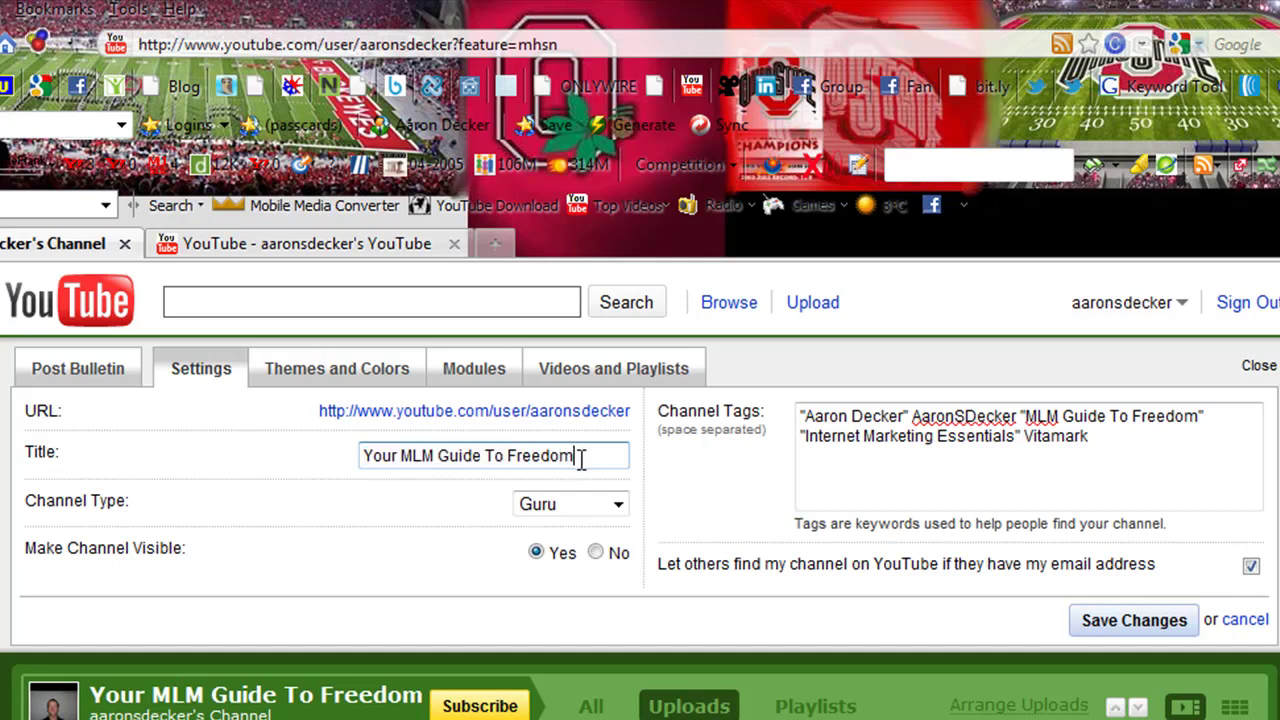
left_click_drag(580, 455, 331, 471)
left_click(488, 448)
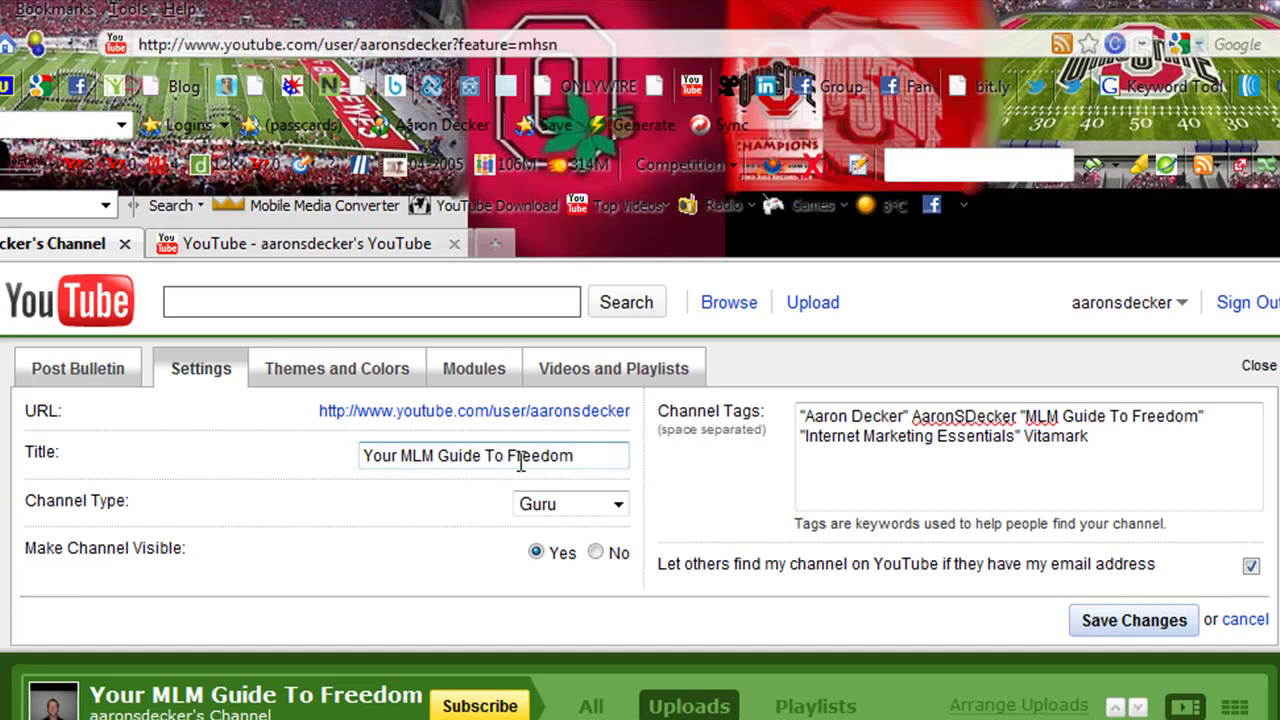
left_click_drag(595, 455, 373, 455)
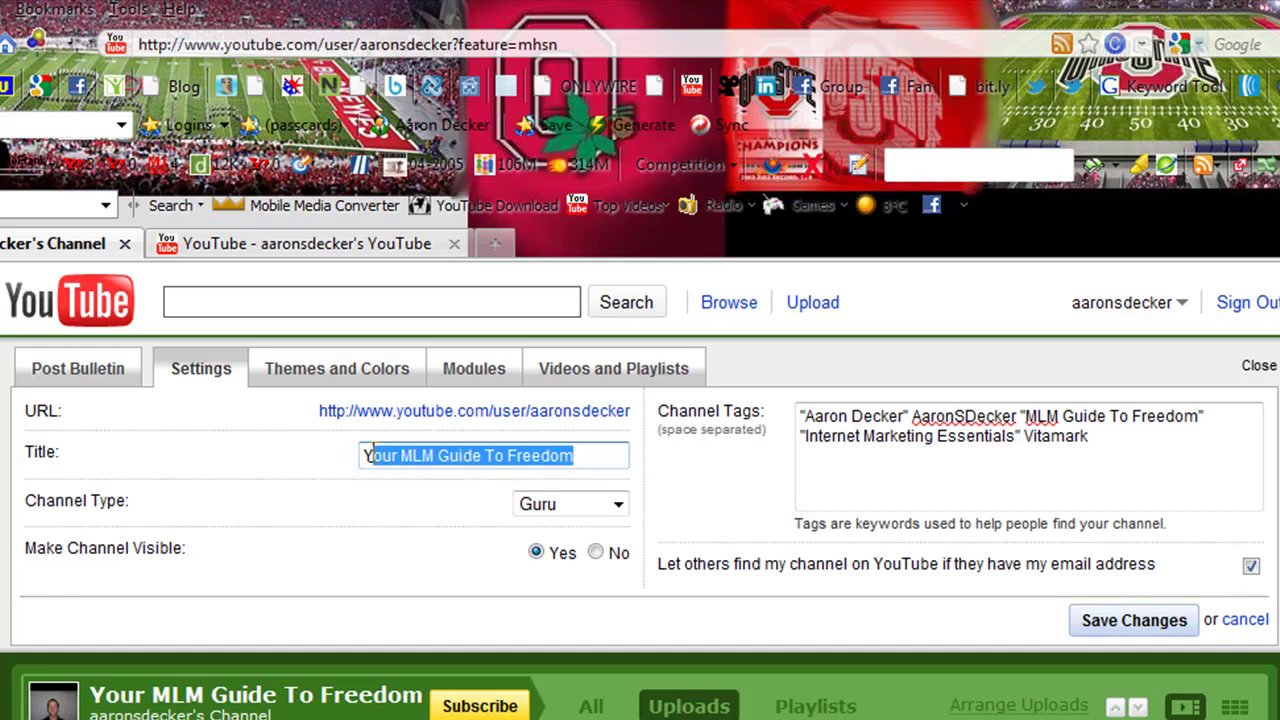
left_click(489, 453)
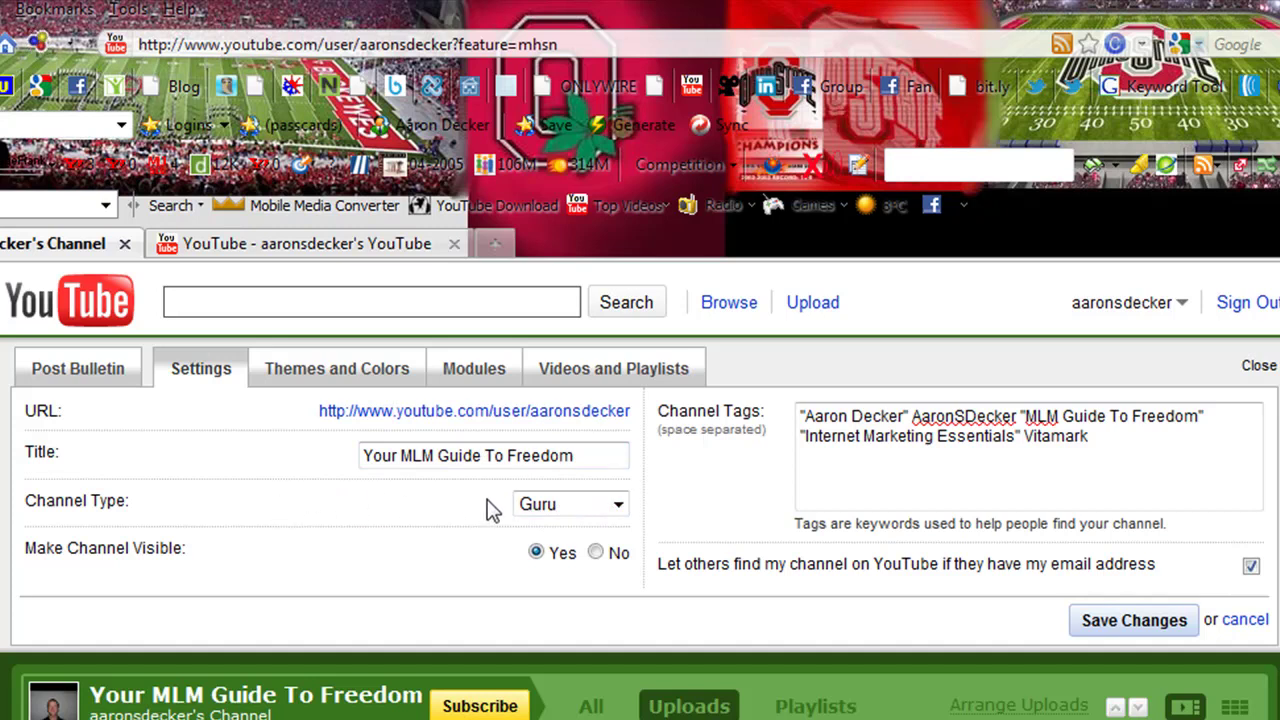
left_click(557, 506)
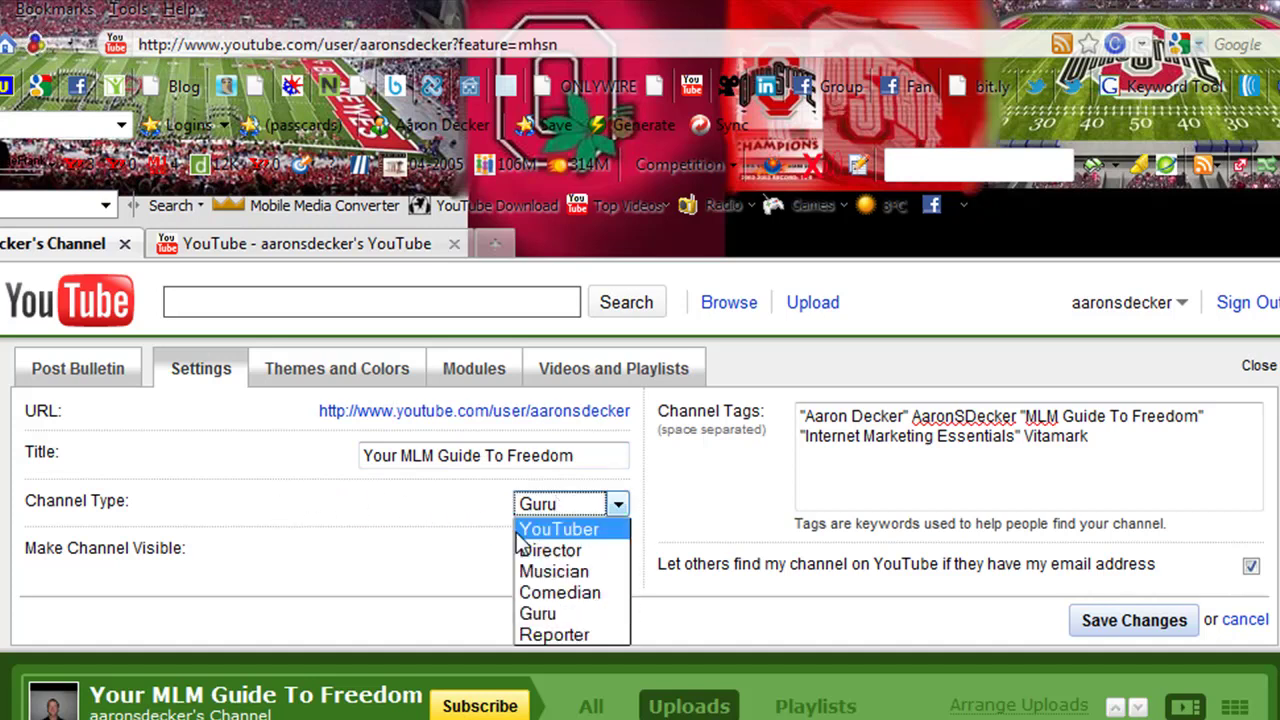
left_click(473, 509)
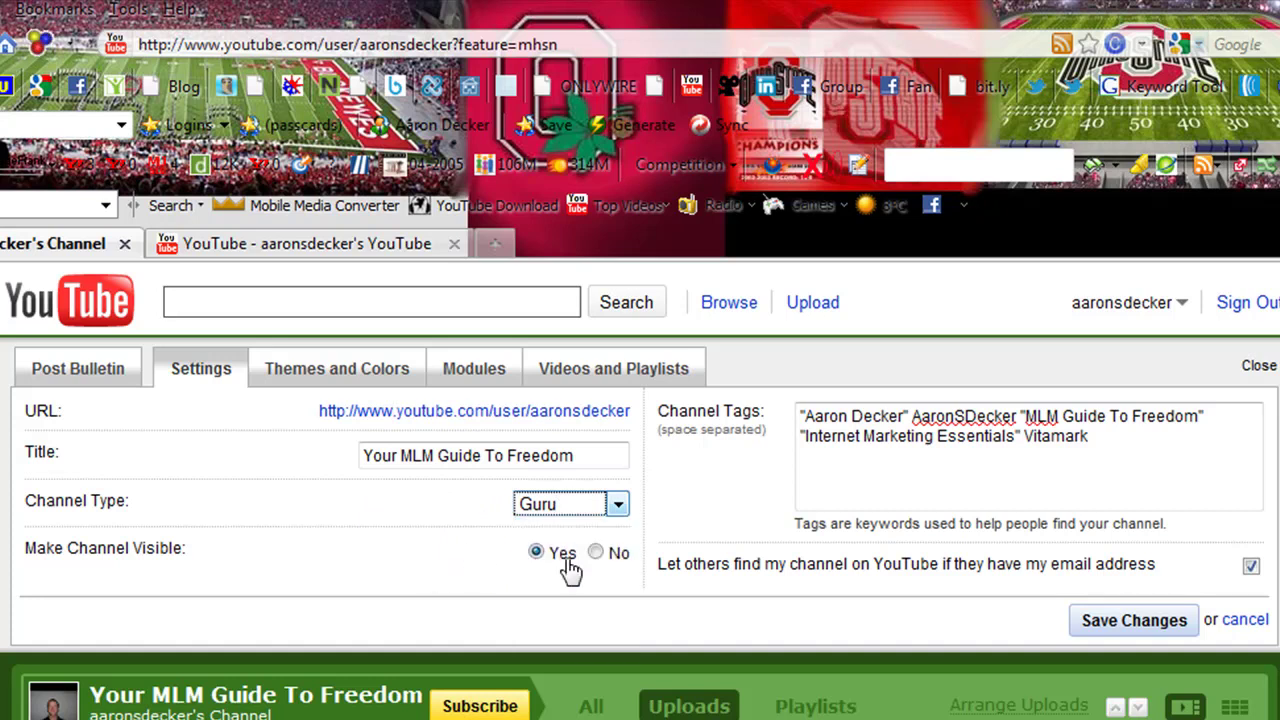
Step: Look over the keywords entered in the Channel Tags, from the first tag to the last
left_click(851, 416)
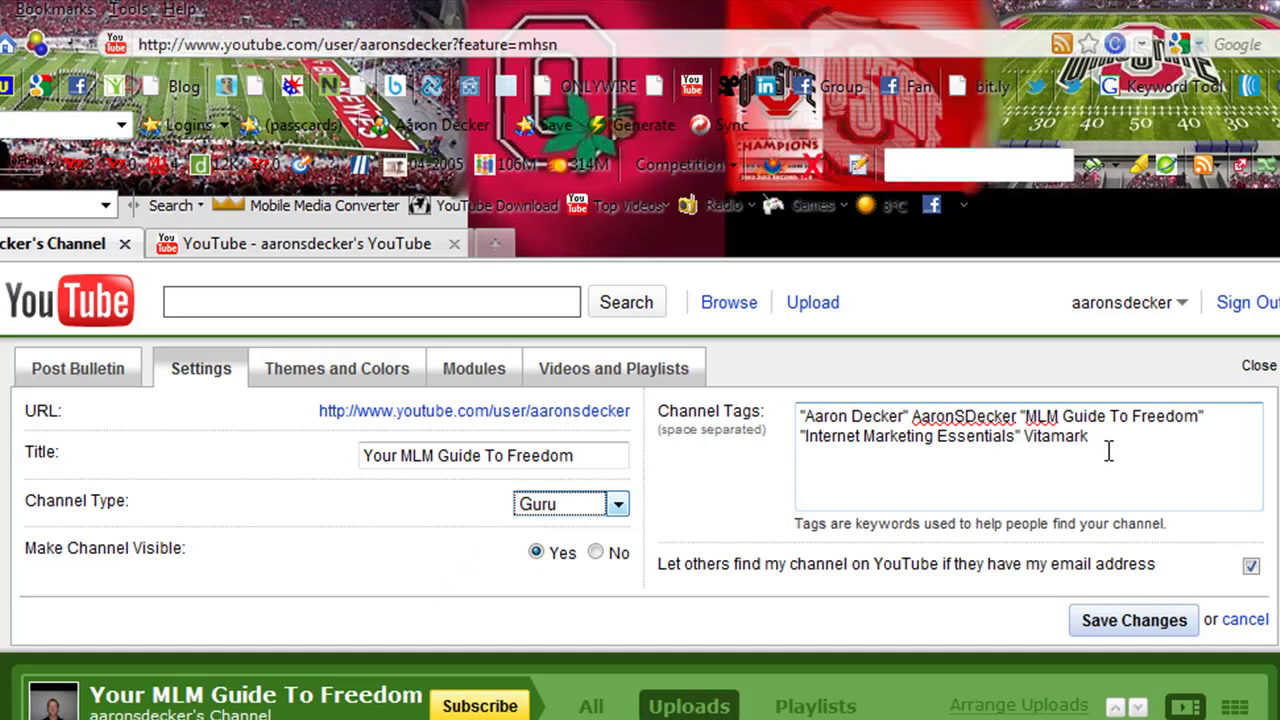
left_click_drag(1108, 451, 840, 405)
left_click(900, 416)
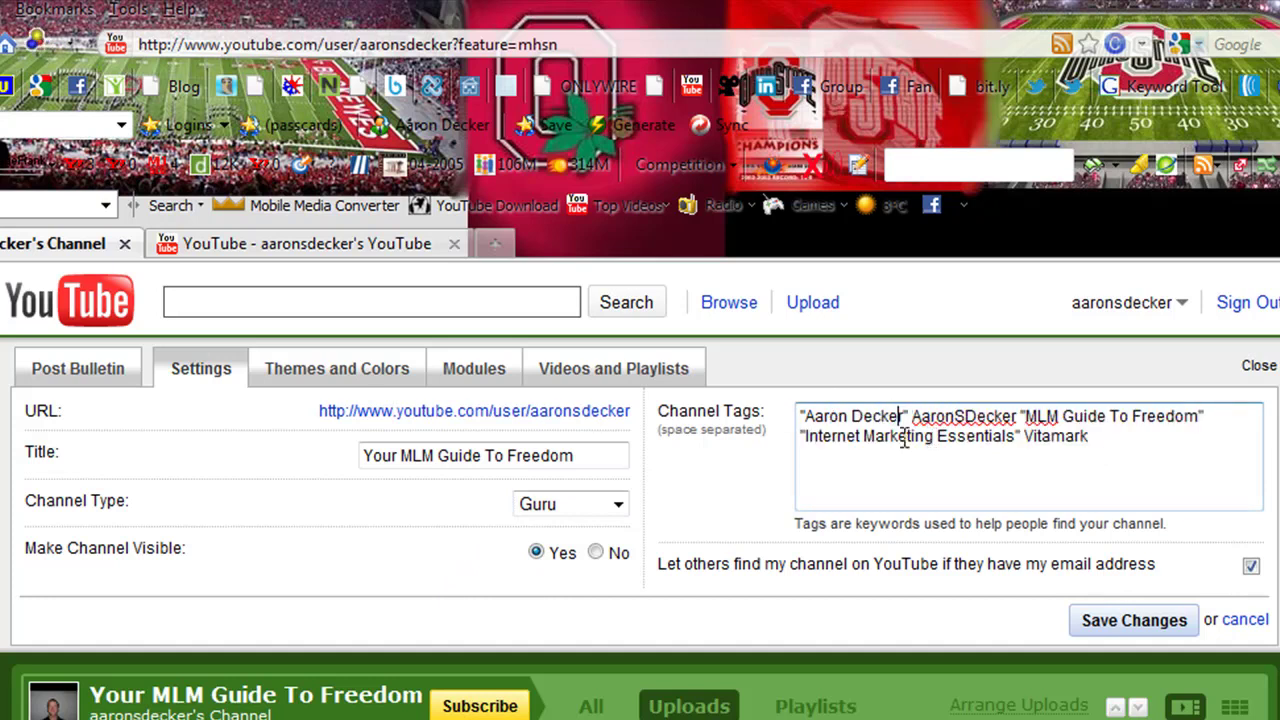
left_click_drag(1092, 437, 998, 436)
left_click(1106, 432)
Step: View the channel's Themes and Colors options, going back to the Channel Tags once in between
left_click(347, 372)
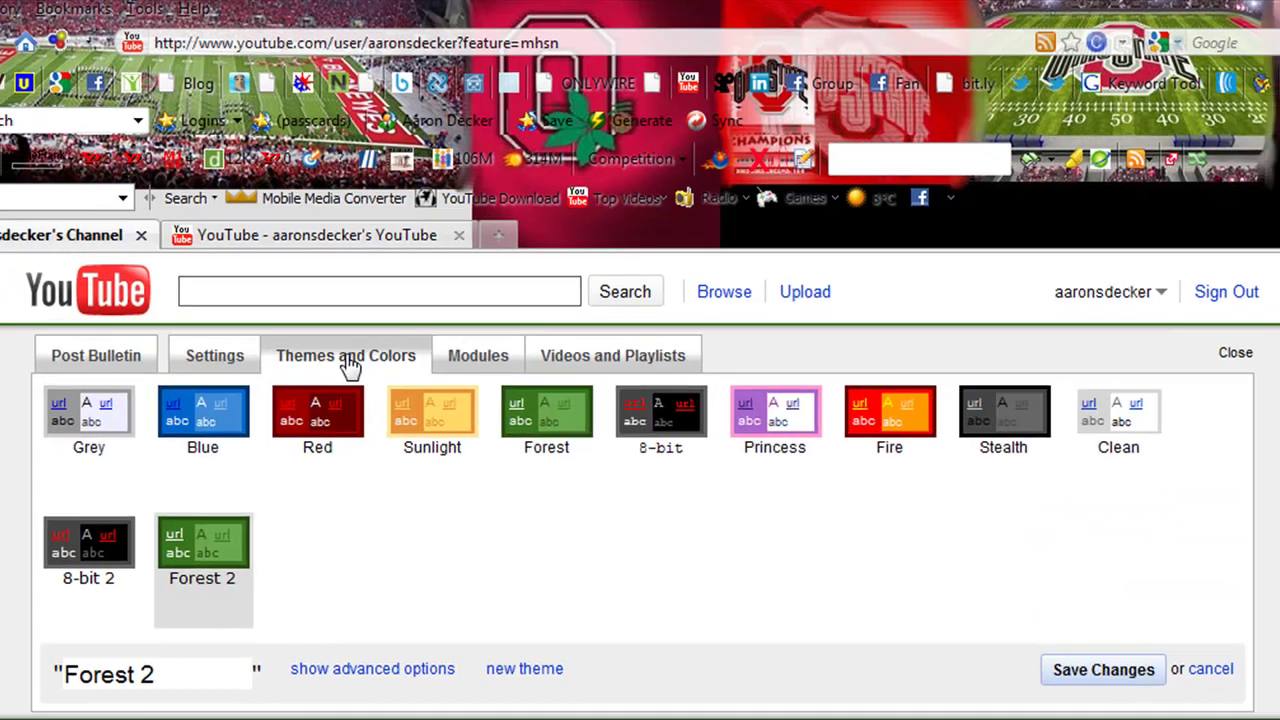
left_click(214, 355)
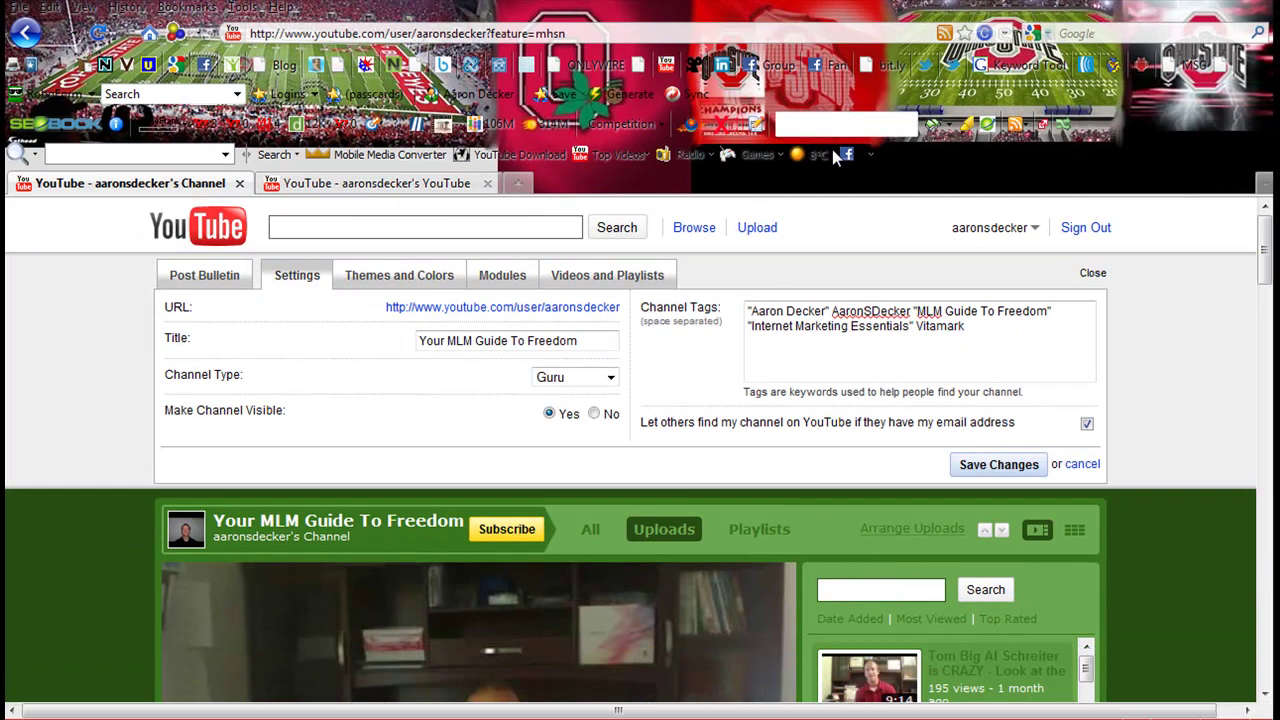
left_click(1097, 35)
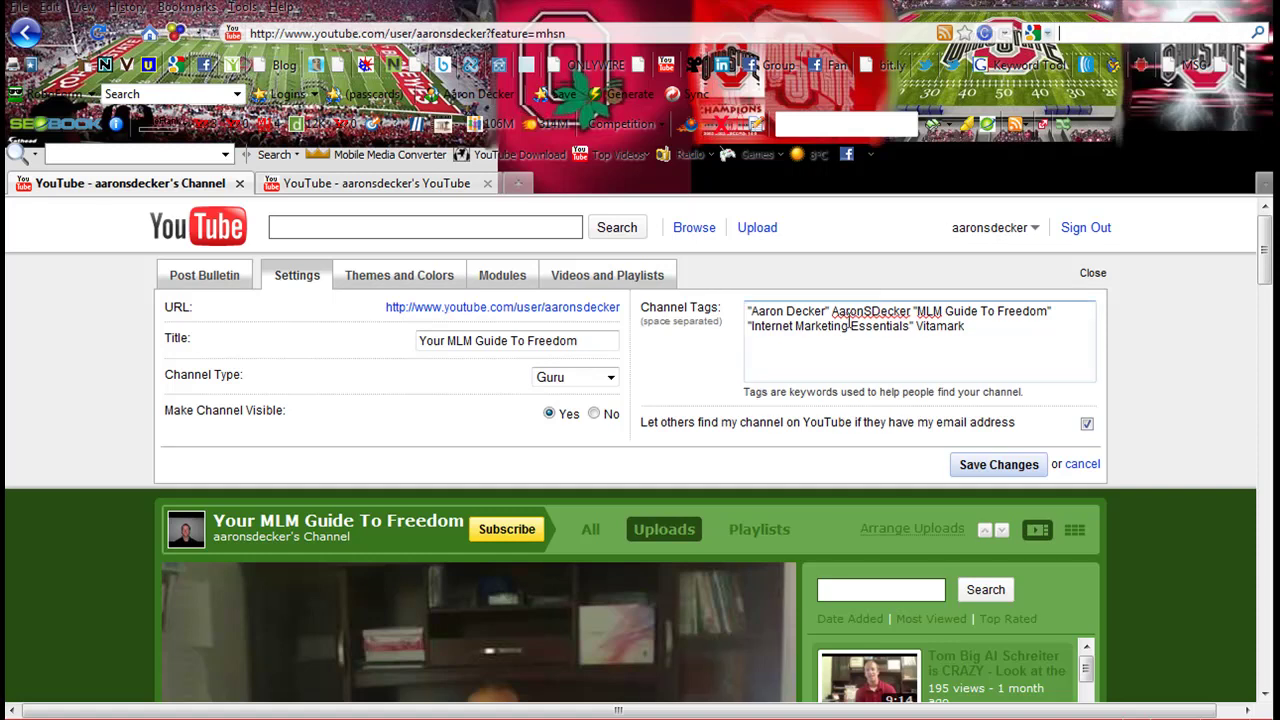
left_click(982, 323)
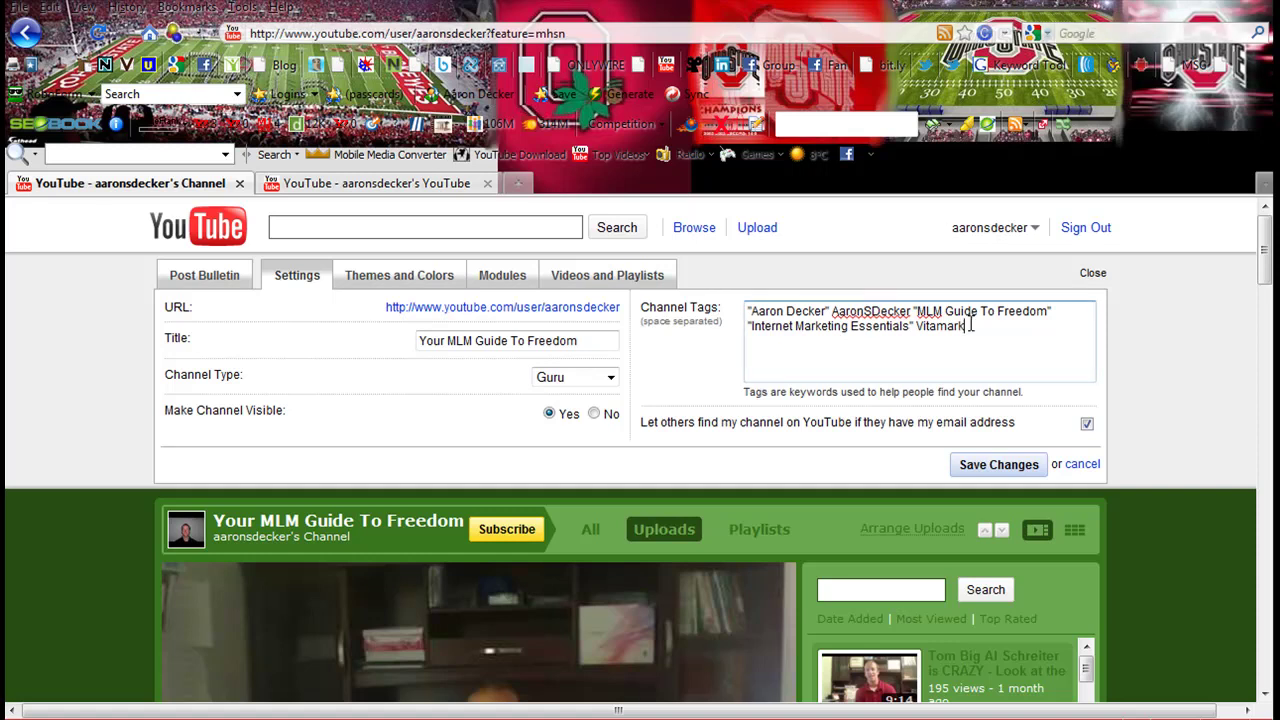
left_click(380, 276)
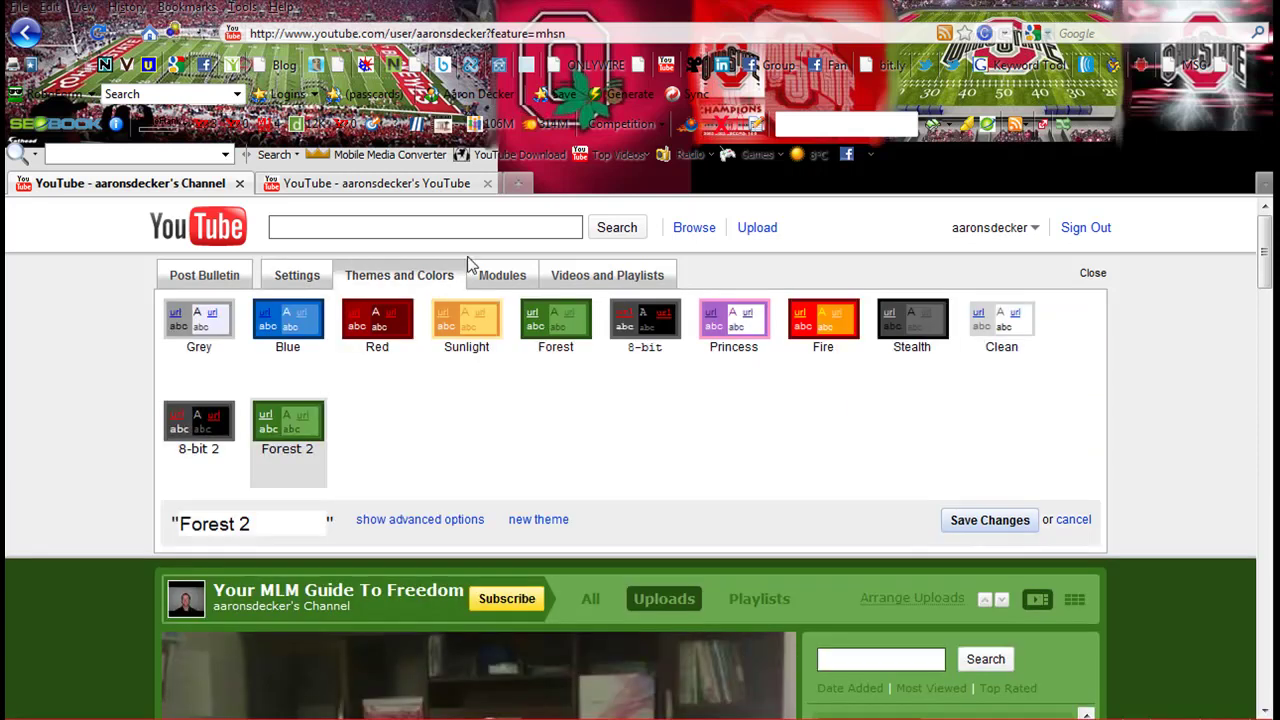
mouse_move(1265, 248)
left_mouse_down()
mouse_move(1267, 460)
mouse_move(1267, 228)
left_mouse_up()
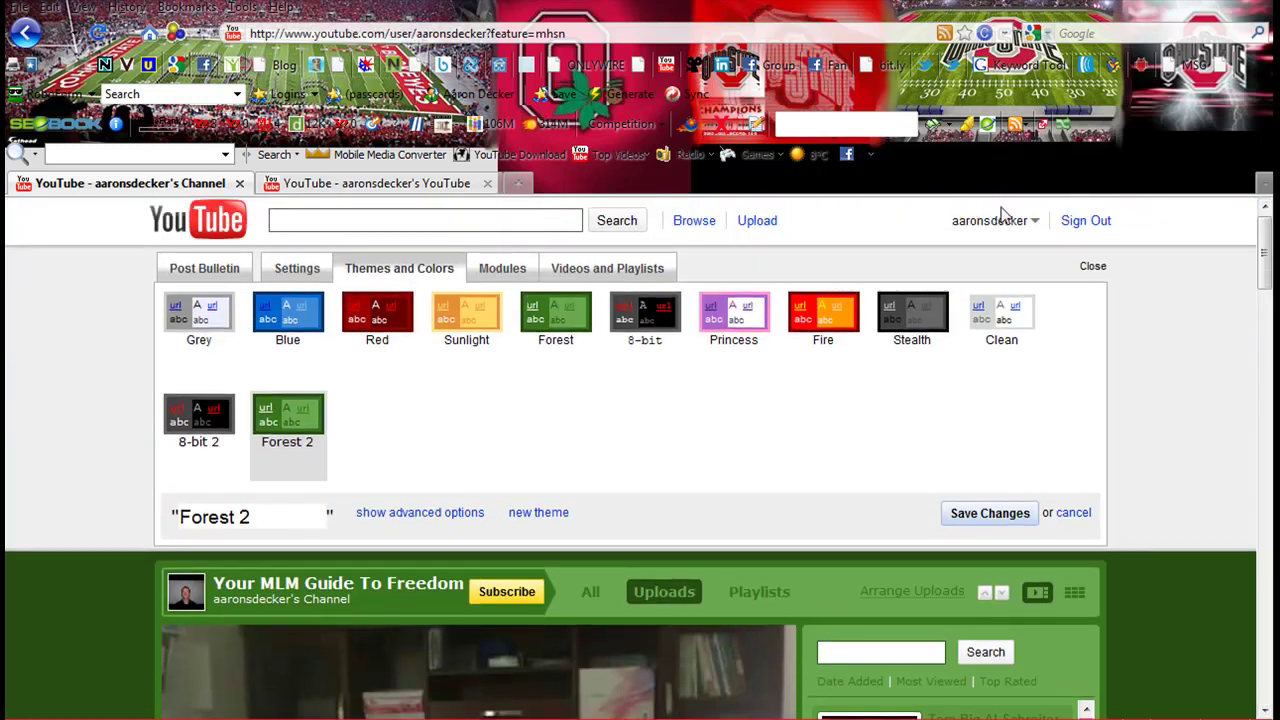
Step: View the channel's Modules options and compare them with the subscribers, recommended channels and comments sections on the page
left_click(502, 272)
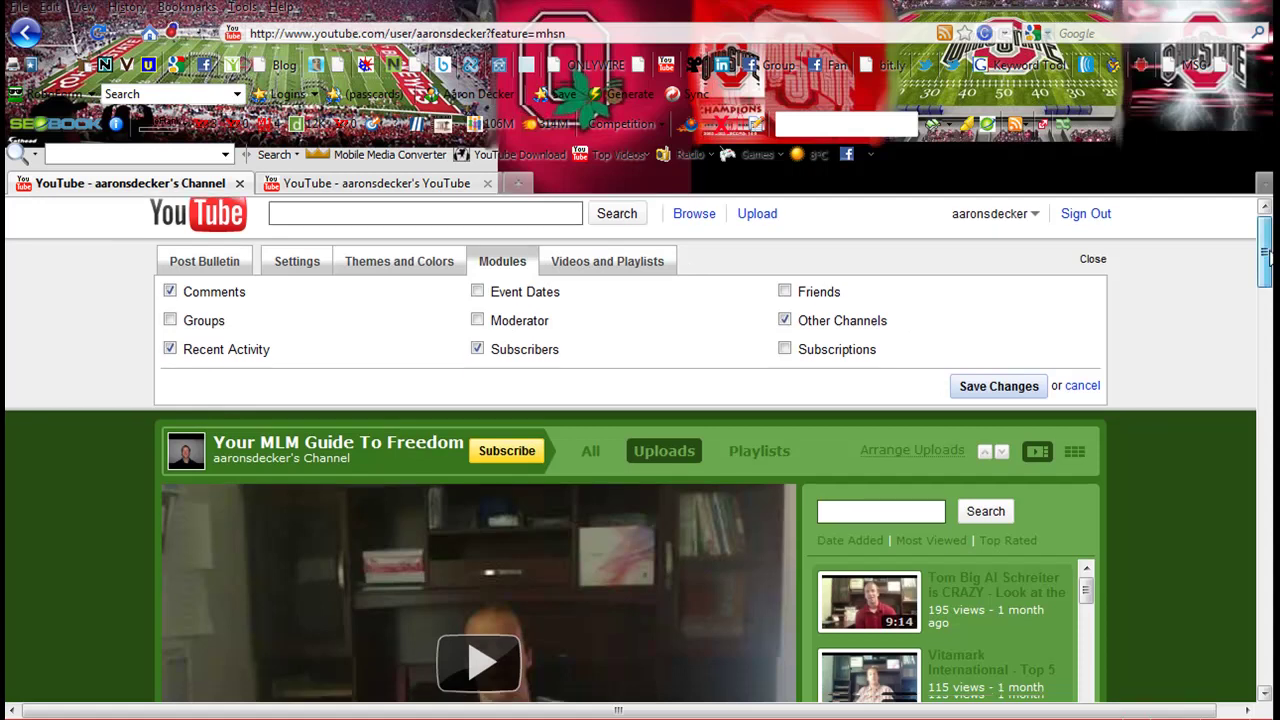
scroll(640, 450, "down", 2)
scroll(640, 450, "up", 1)
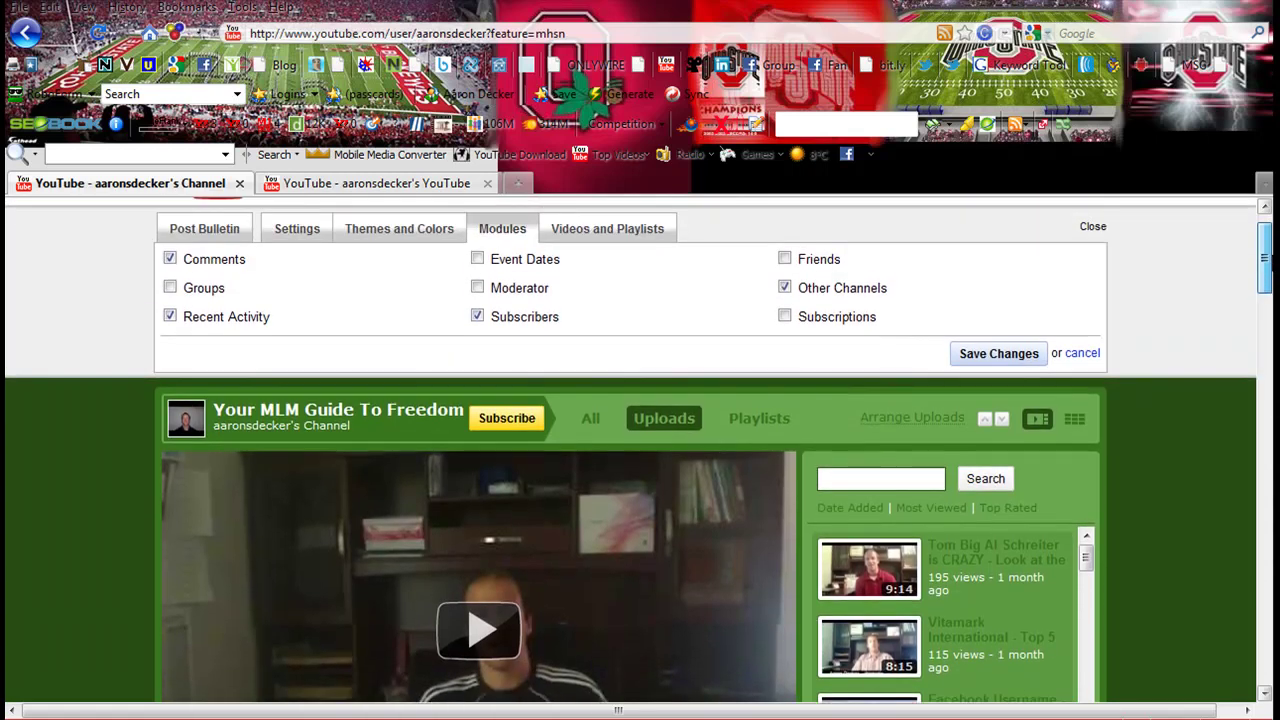
scroll(640, 450, "down", 10)
scroll(760, 360, "up", 1)
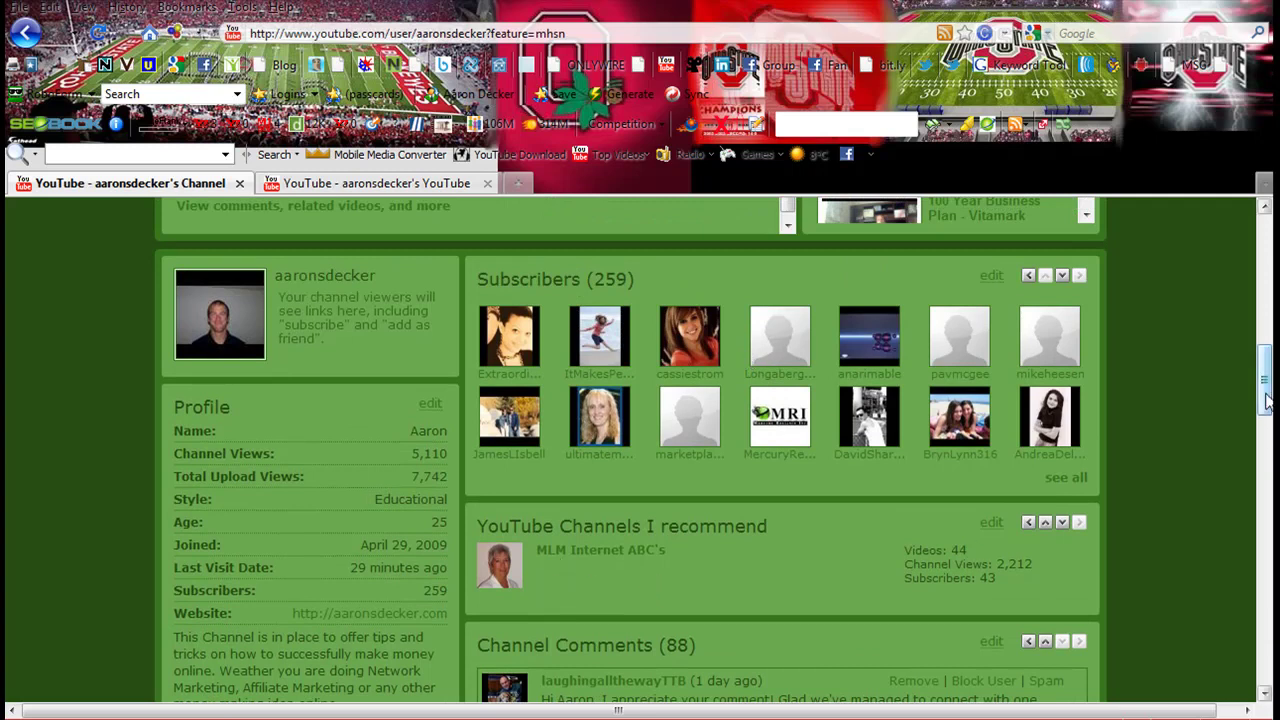
left_click_drag(1265, 385, 1262, 445)
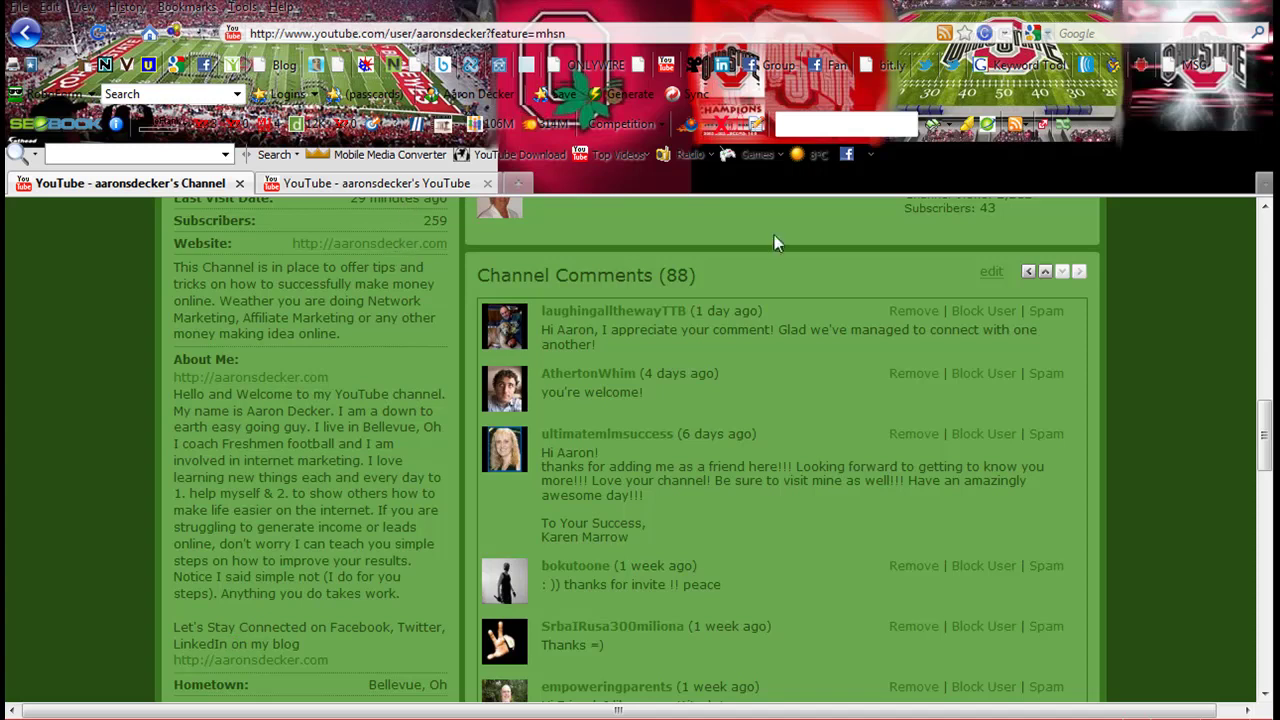
left_click_drag(1263, 435, 1263, 230)
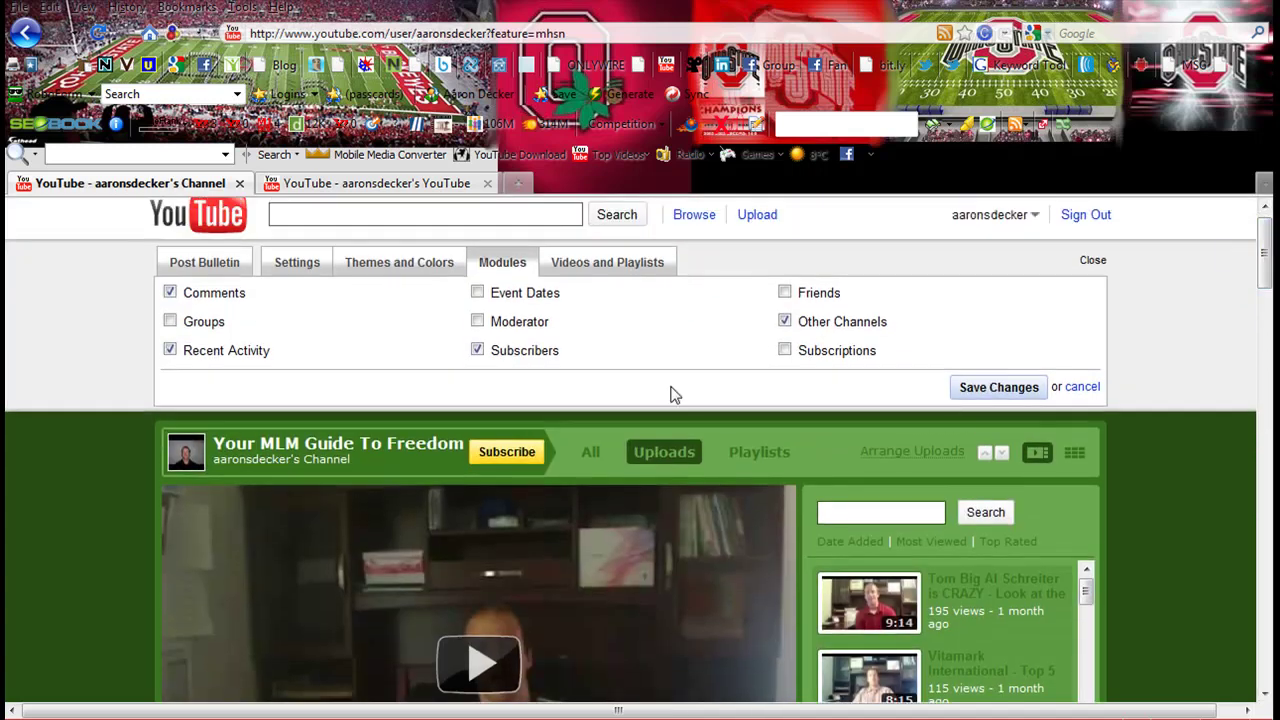
Step: Enable the Friends and Subscriptions modules and move the Subscriptions module below Recent Activity
left_click(785, 293)
left_click(785, 350)
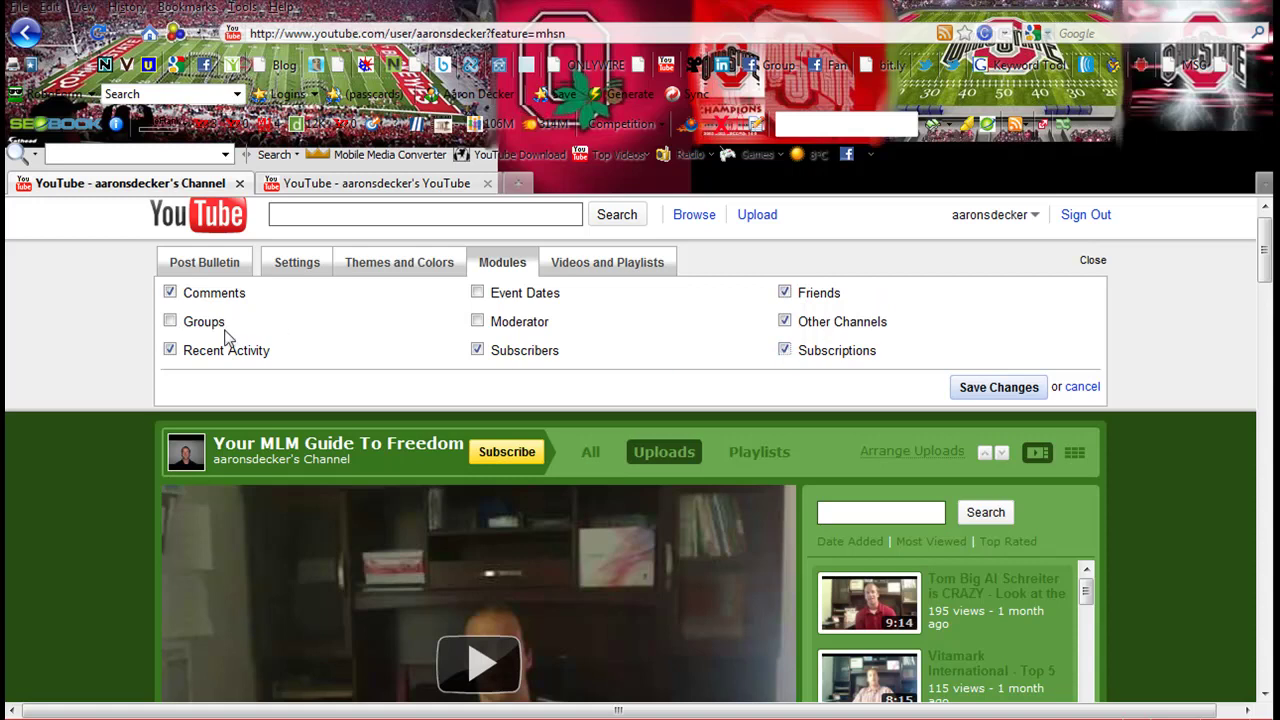
left_click_drag(1264, 240, 1264, 650)
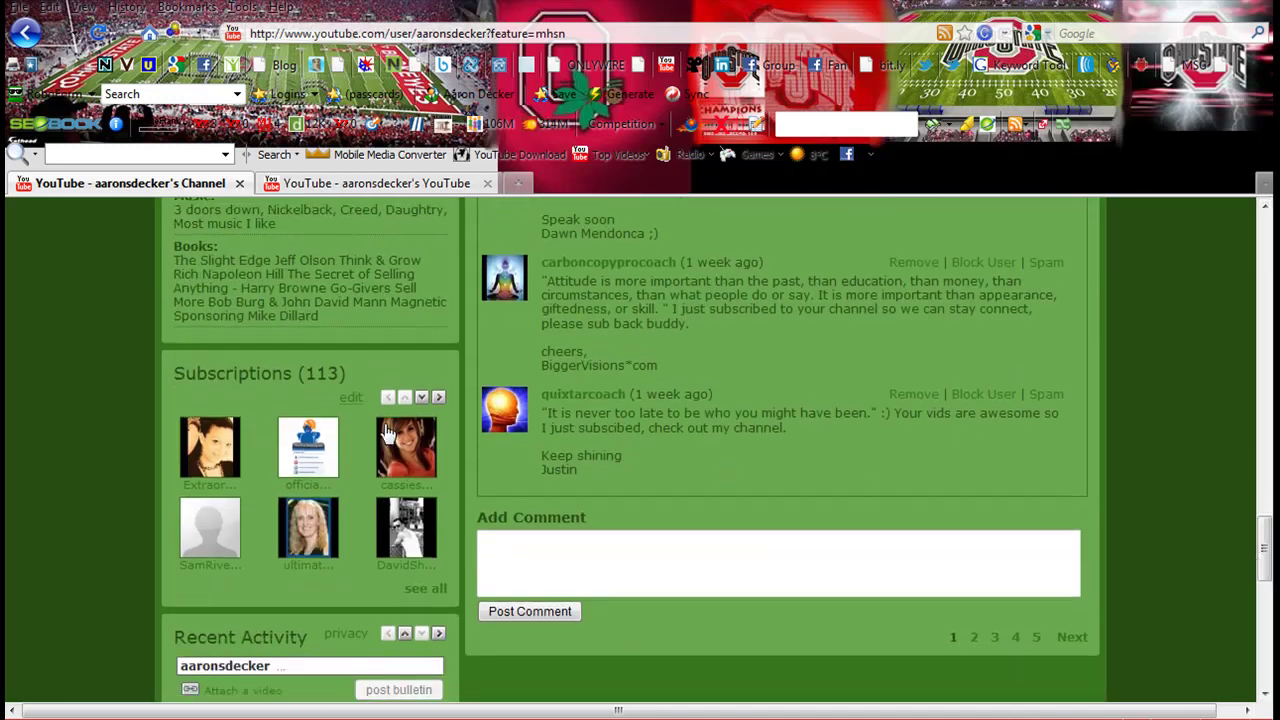
left_click(421, 399)
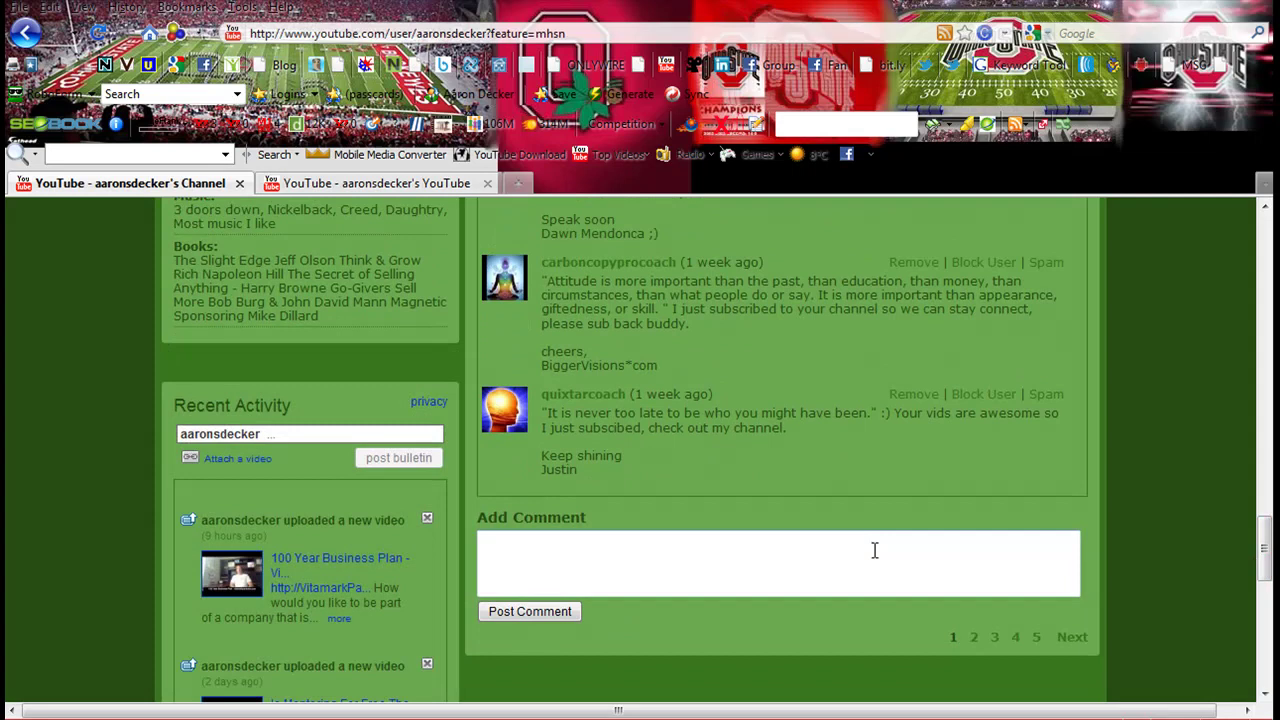
Step: Move the Subscribers module down one position, below the recommended YouTube channels
left_click_drag(1266, 552, 1262, 368)
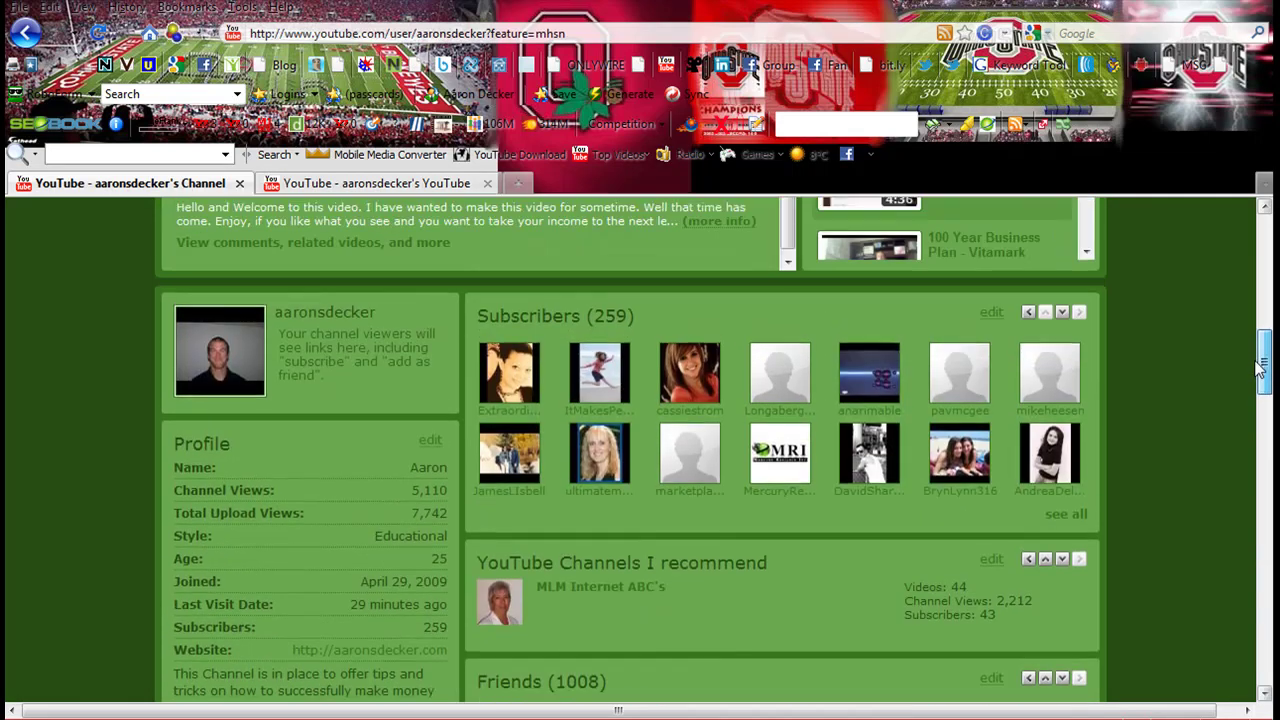
left_click(1062, 313)
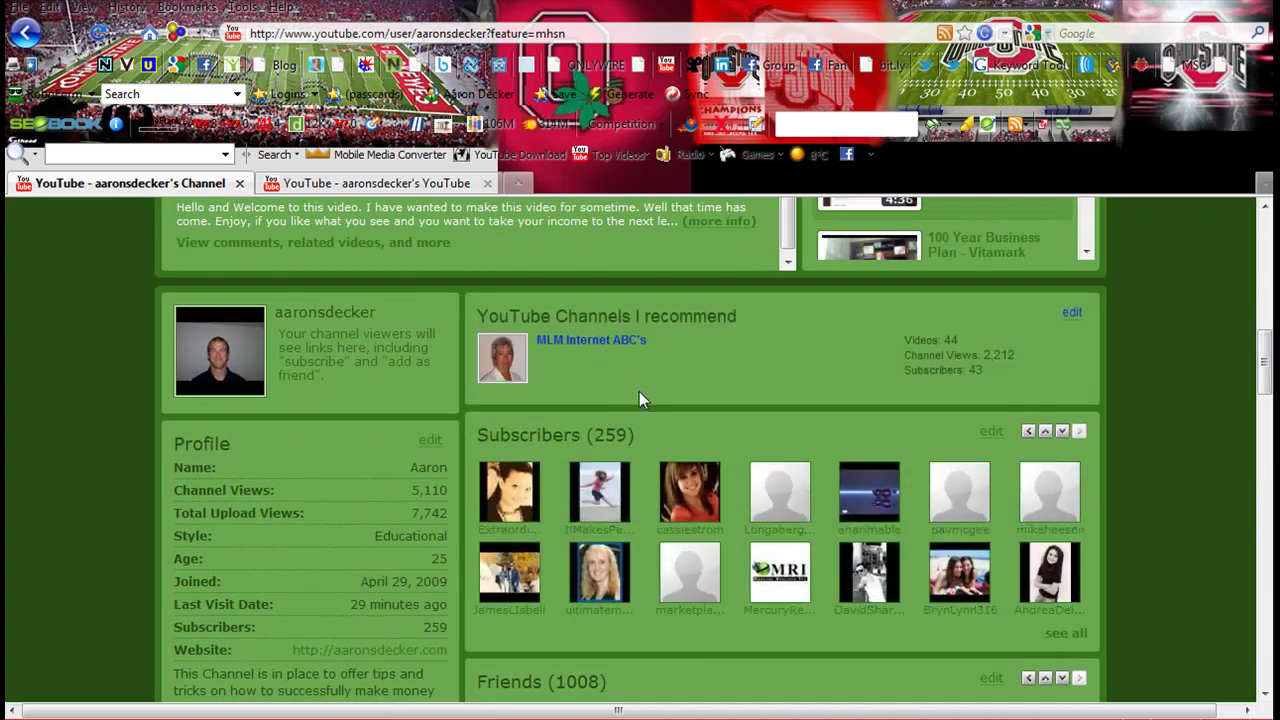
mouse_move(649, 352)
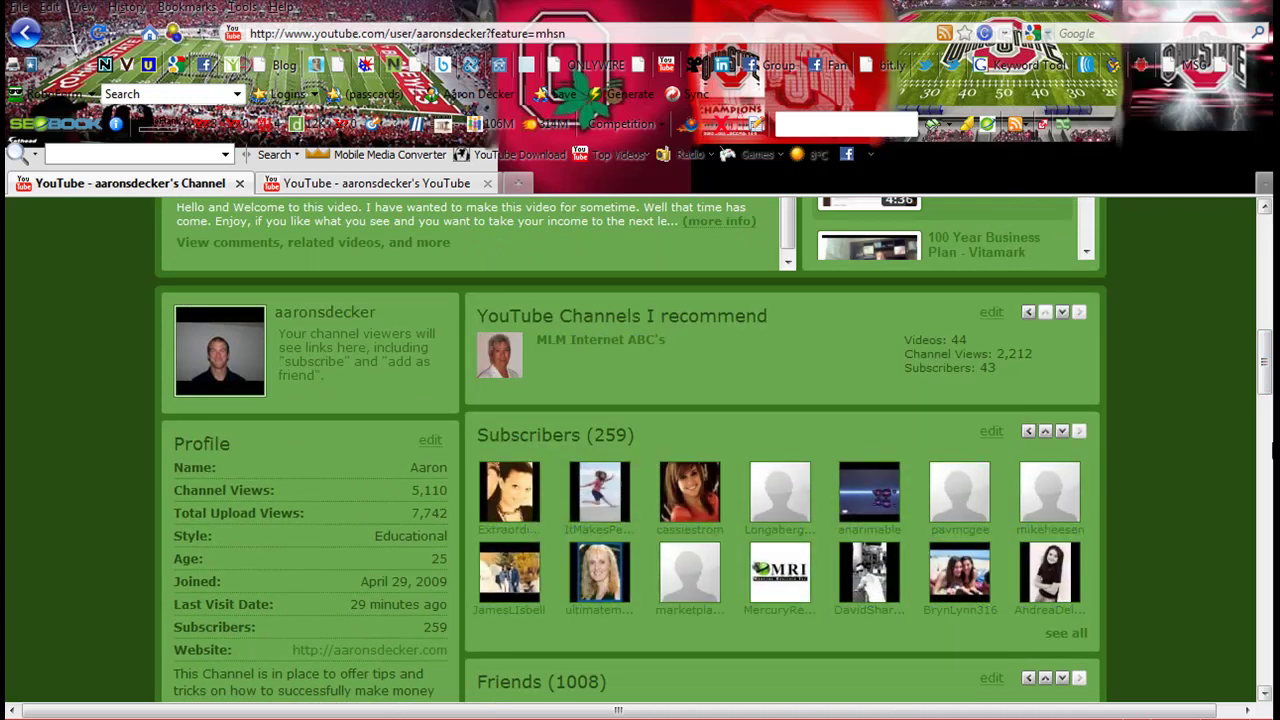
left_click_drag(1266, 370, 1252, 251)
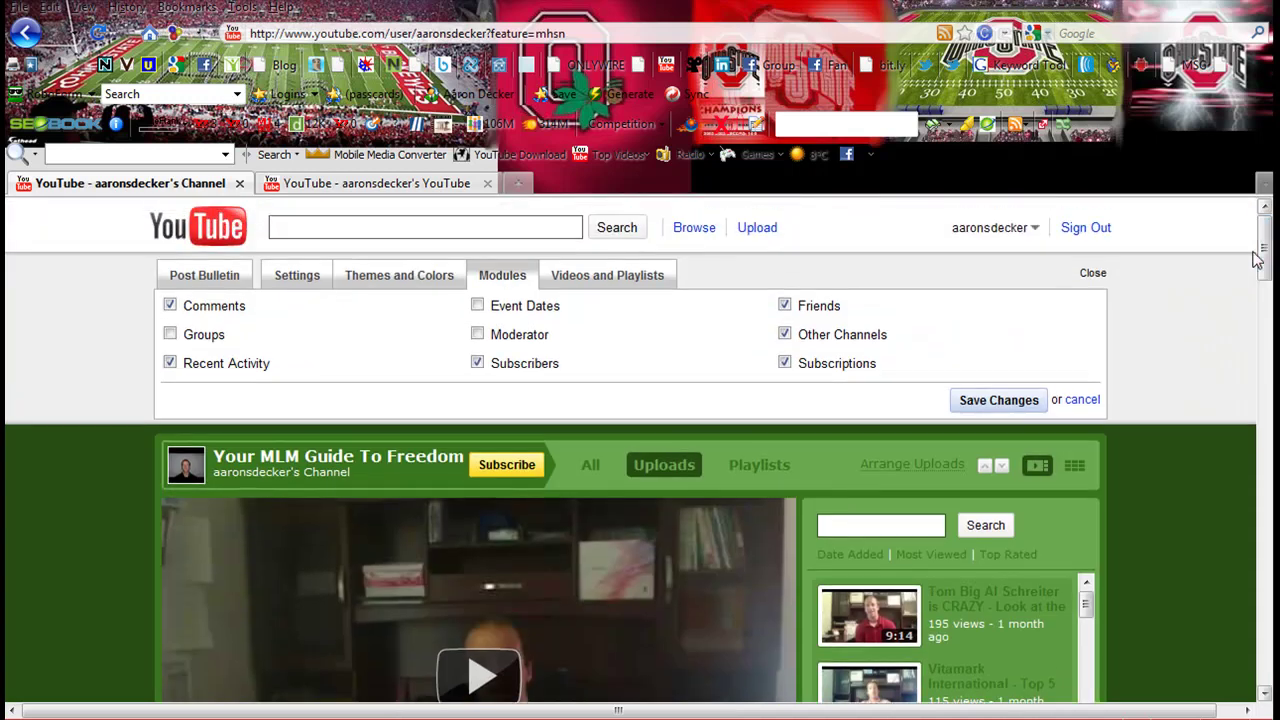
Step: Disable the Friends and Subscriptions modules and save the channel's module changes
left_click(785, 306)
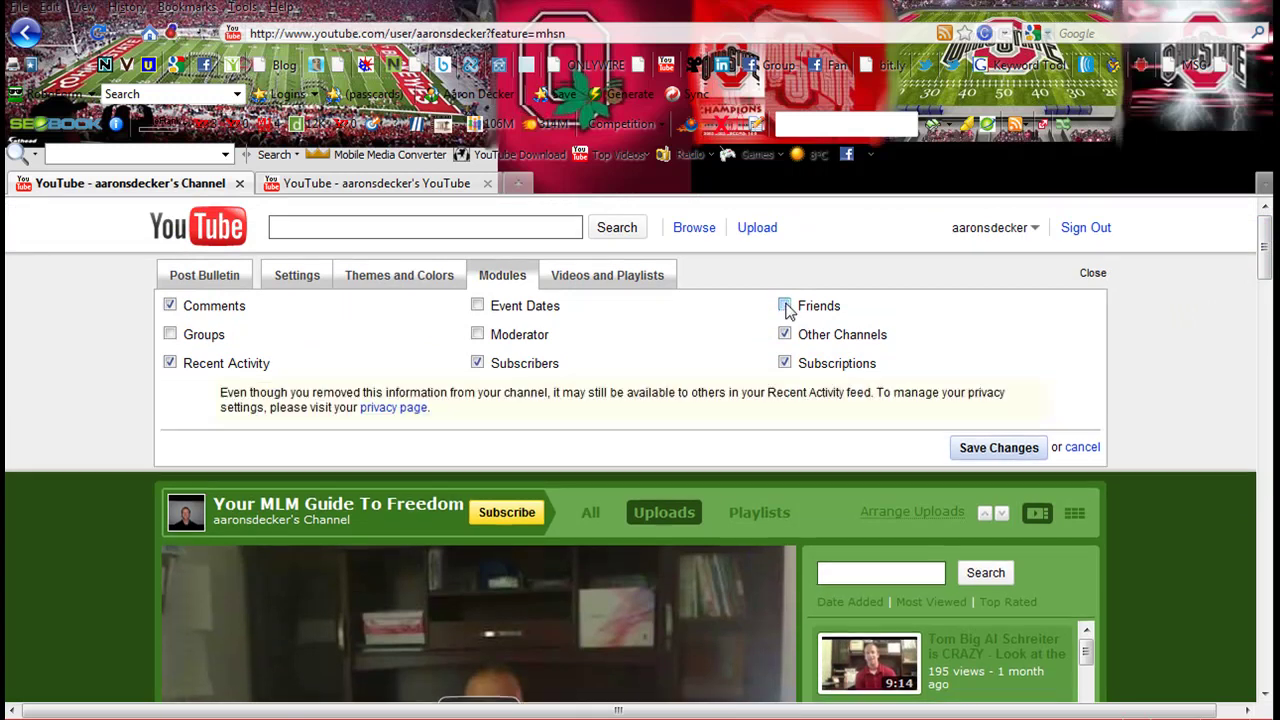
left_click(785, 364)
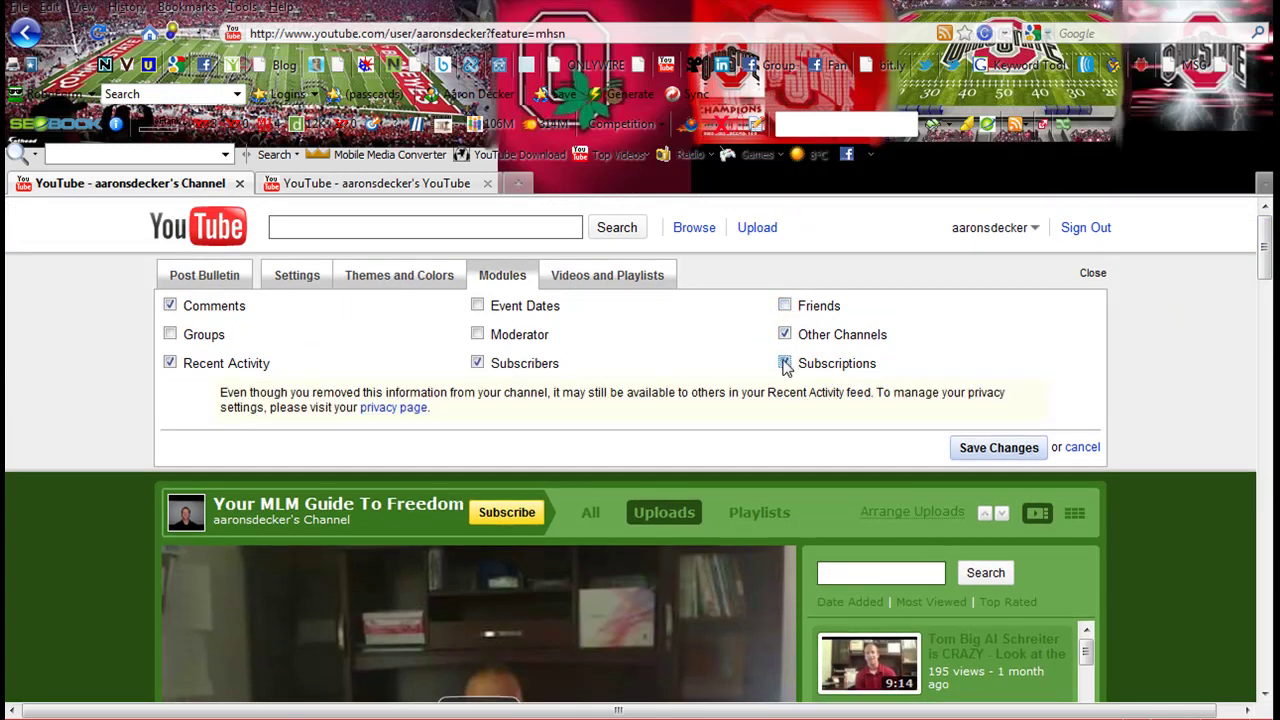
left_click(999, 448)
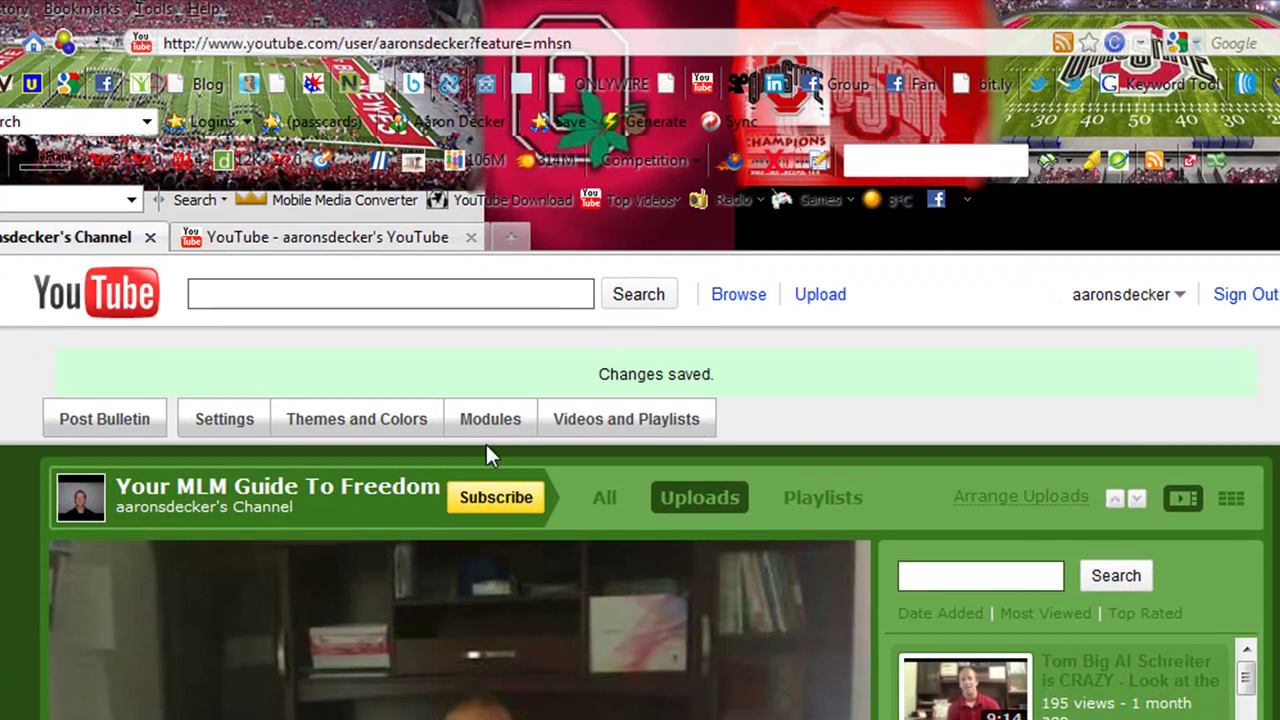
Step: View the channel's Videos and Playlists display options and the entries of the account menu
left_click(616, 420)
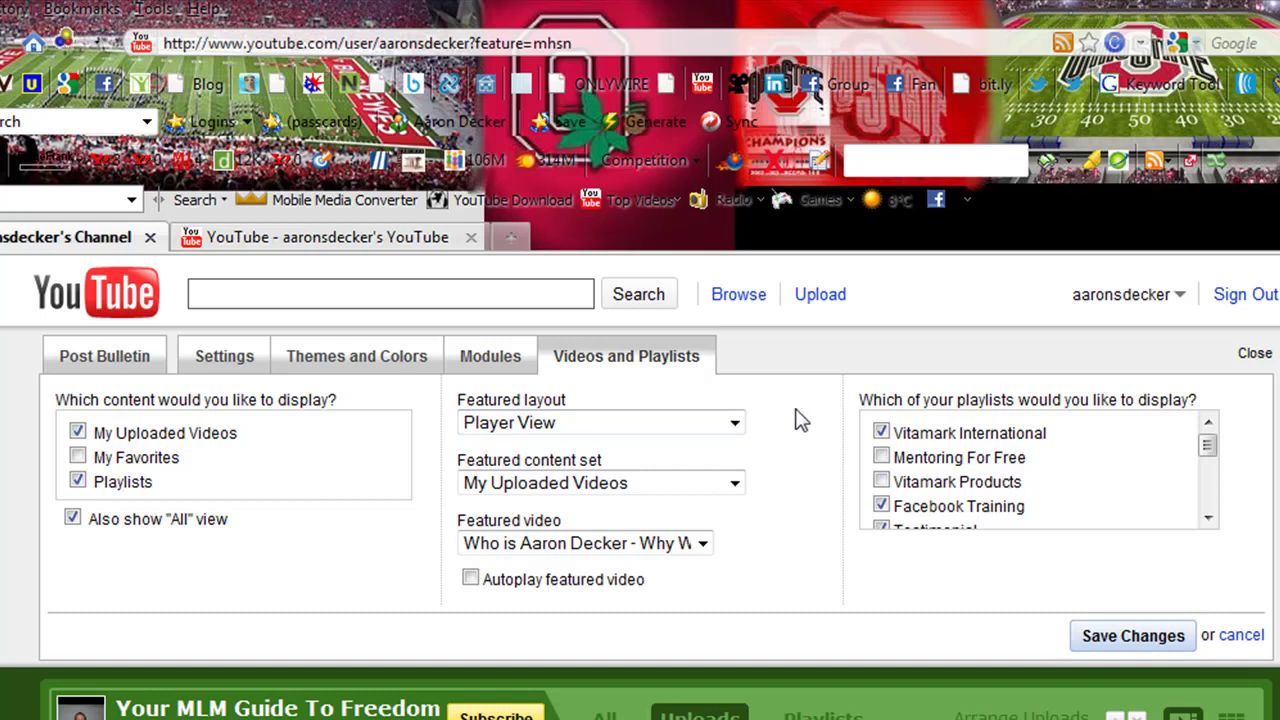
left_click(1090, 310)
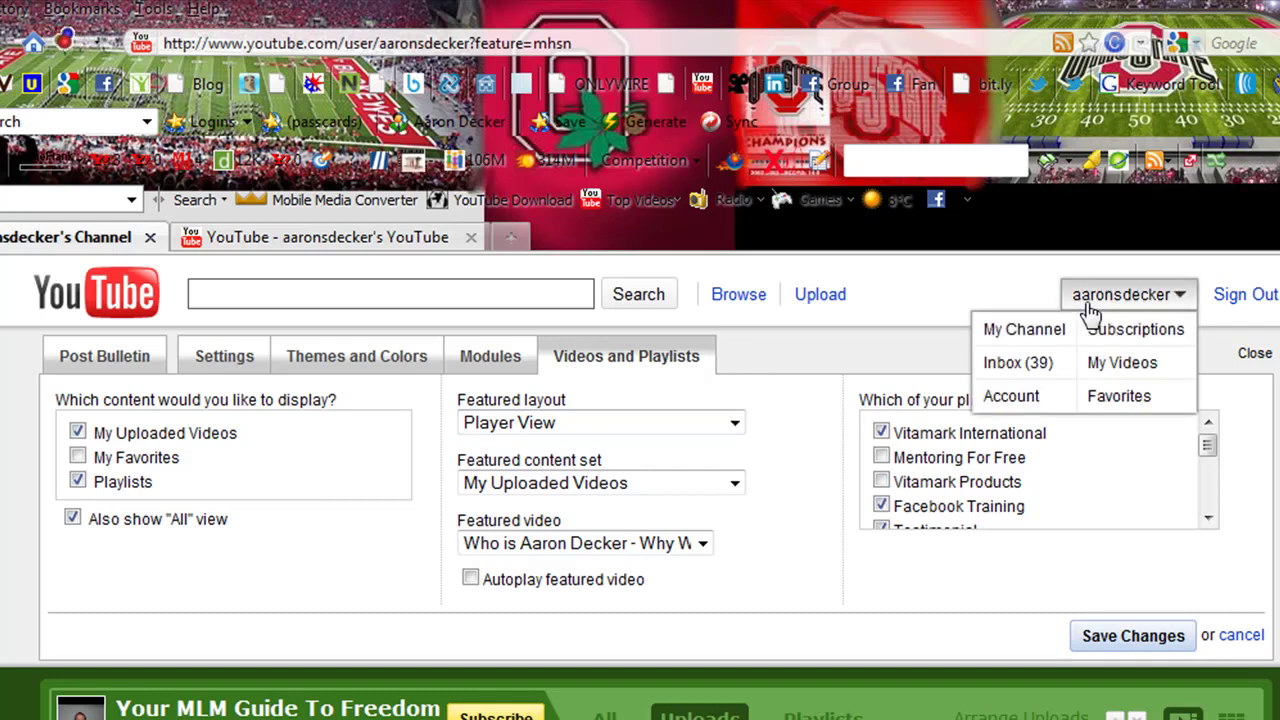
left_click(886, 358)
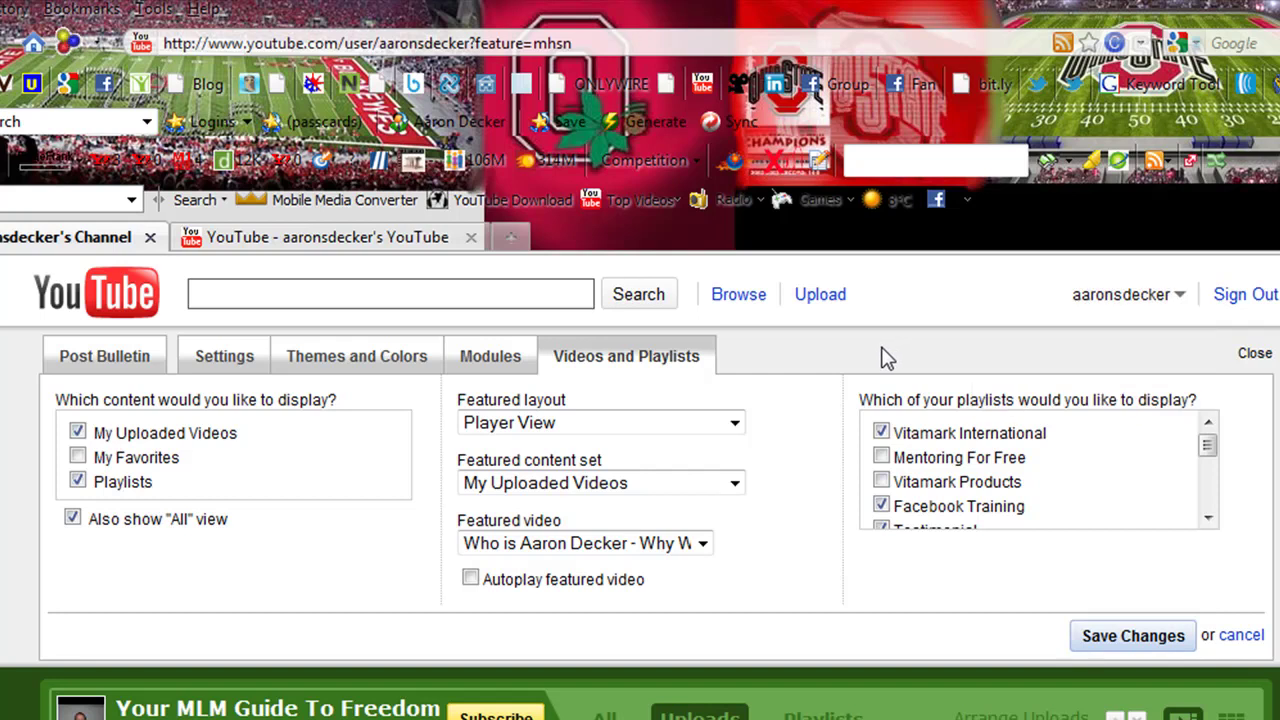